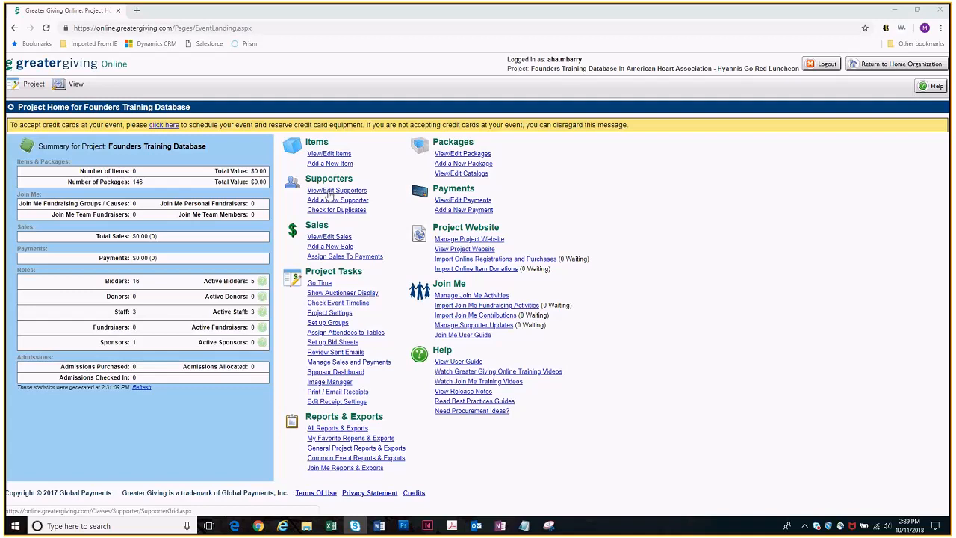
# Filter the project's supporters list to records whose email contains "@"
pyautogui.click(329, 191)
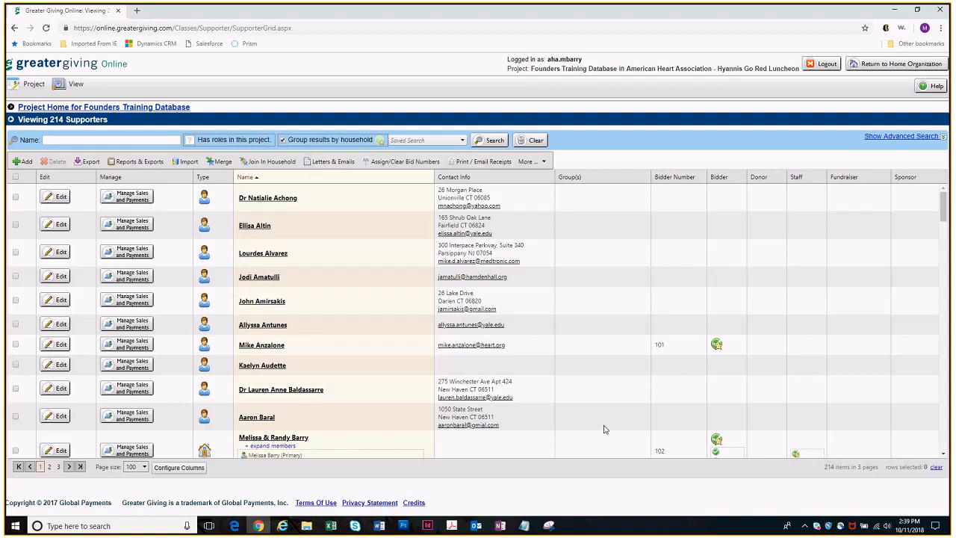
pyautogui.click(889, 137)
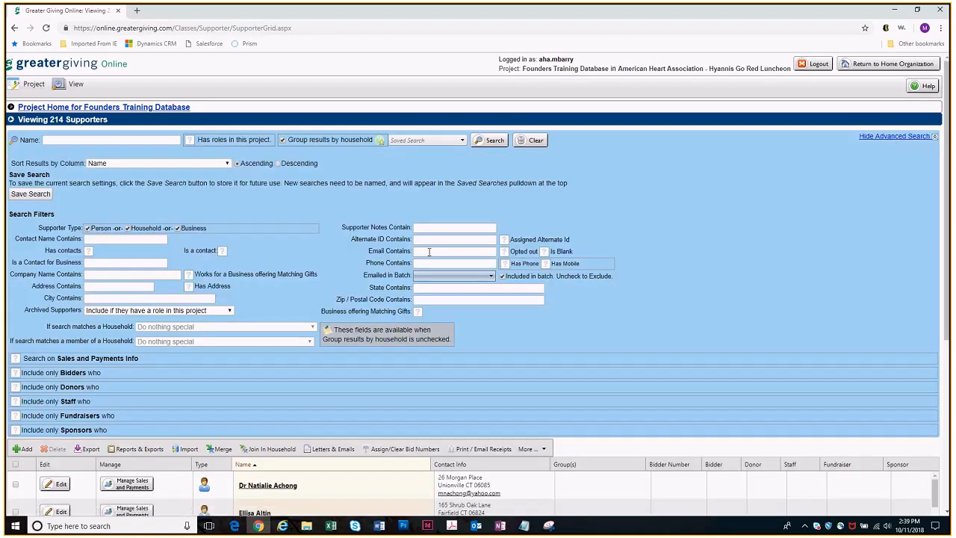
pyautogui.click(430, 252)
pyautogui.write('@')
pyautogui.click(487, 141)
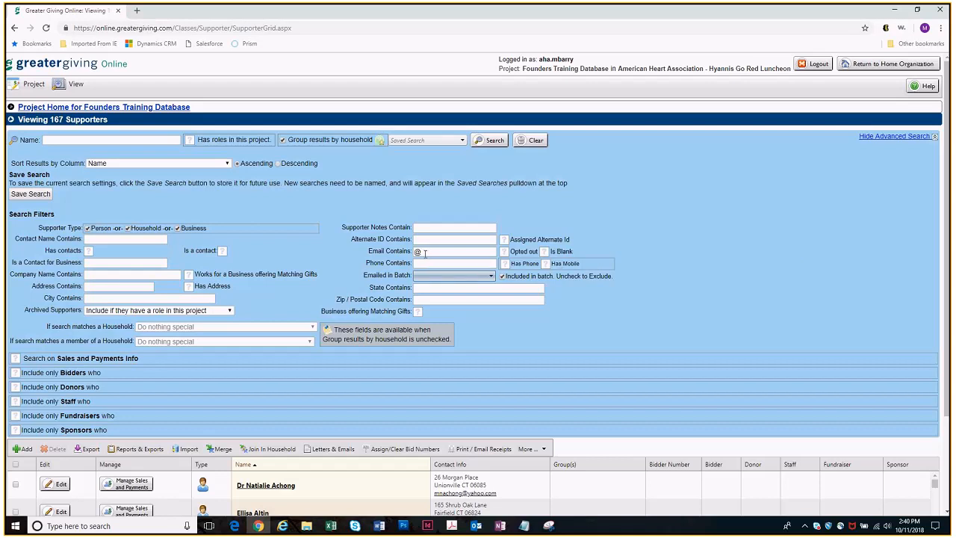
# Narrow the filtered supporters by the supporter's first name and review the matching household and individual records
pyautogui.click(105, 140)
pyautogui.write('Melissa')
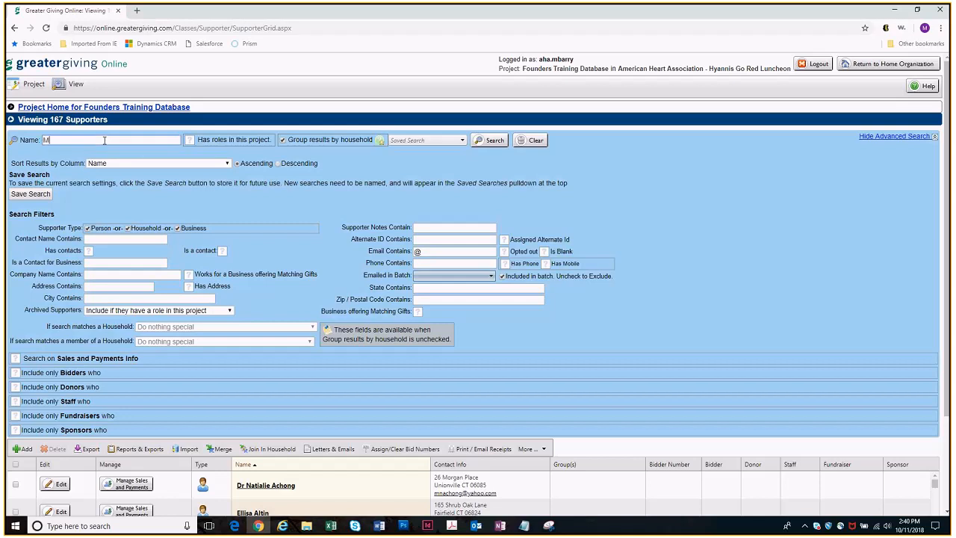
pyautogui.press('Return')
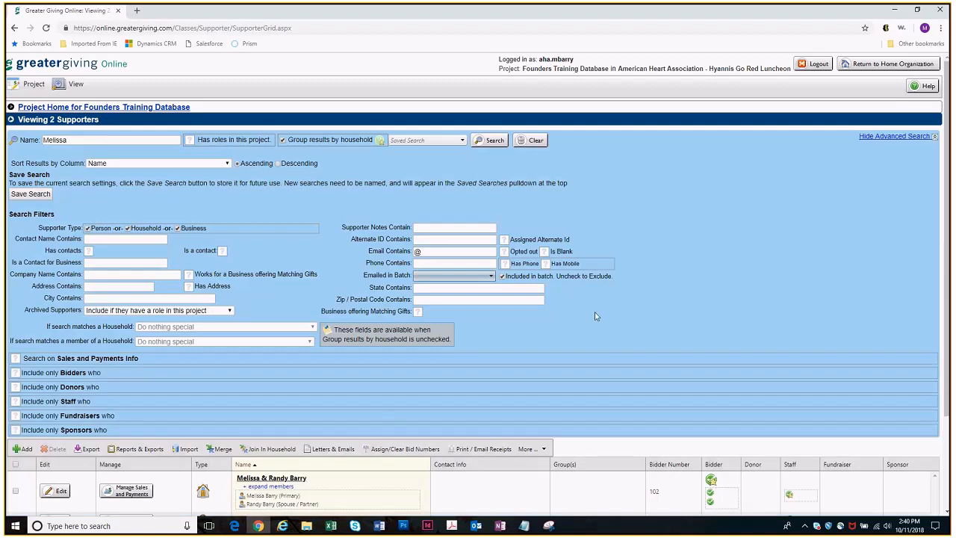
pyautogui.scroll(-1, 597, 314)
pyautogui.scroll(-1, 609, 326)
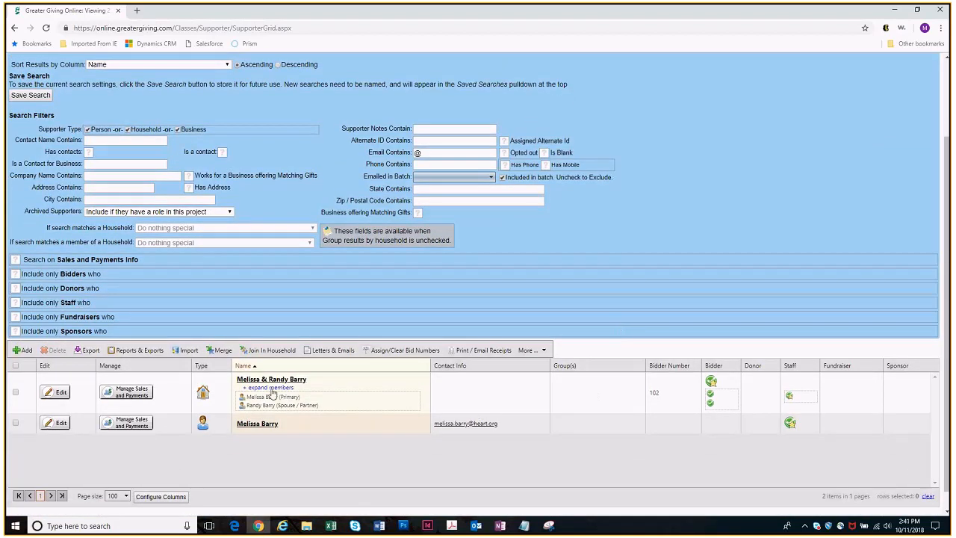
pyautogui.scroll(1, 284, 465)
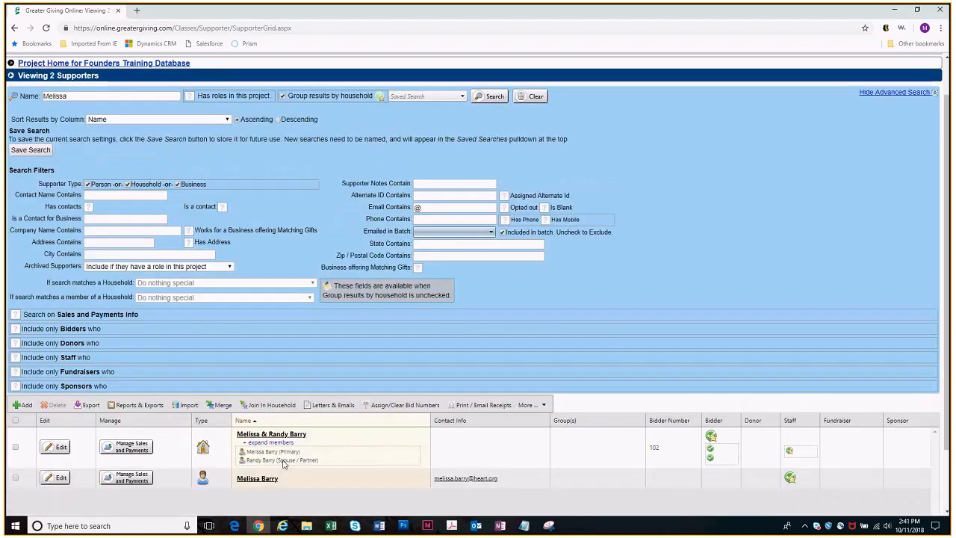
pyautogui.scroll(1, 315, 326)
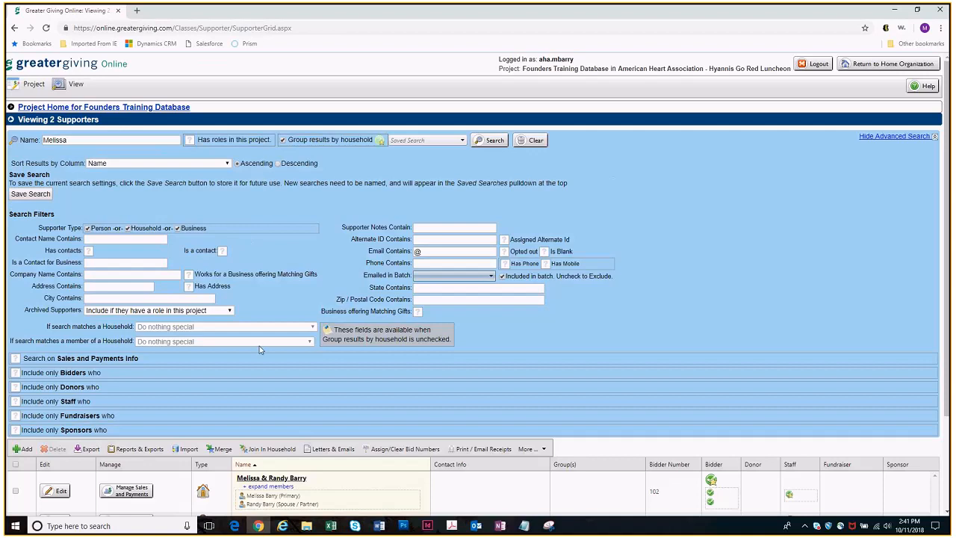
pyautogui.scroll(-1, 306, 358)
pyautogui.scroll(-2, 307, 358)
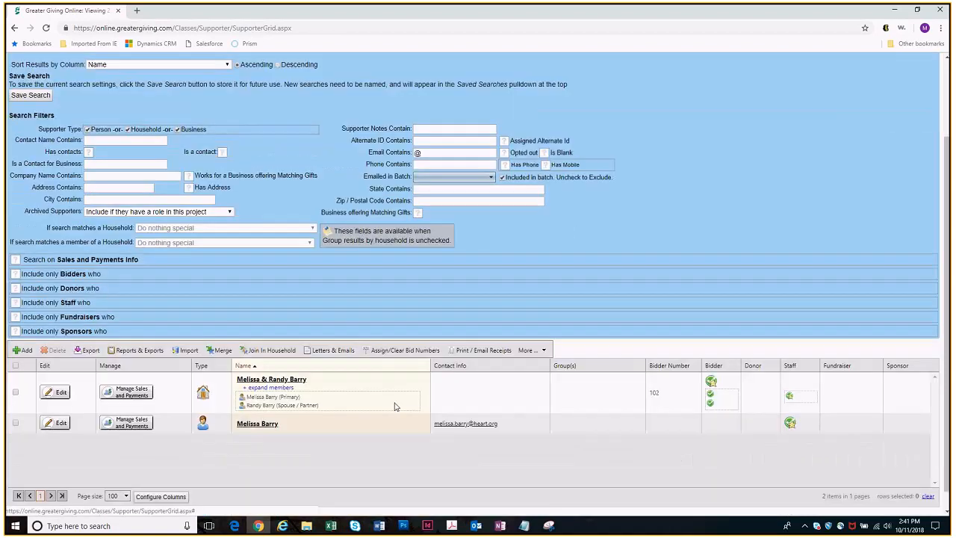
# Open the letters and emails for the filtered supporters and copy the letter "2019 Event Save the Date"
pyautogui.click(340, 354)
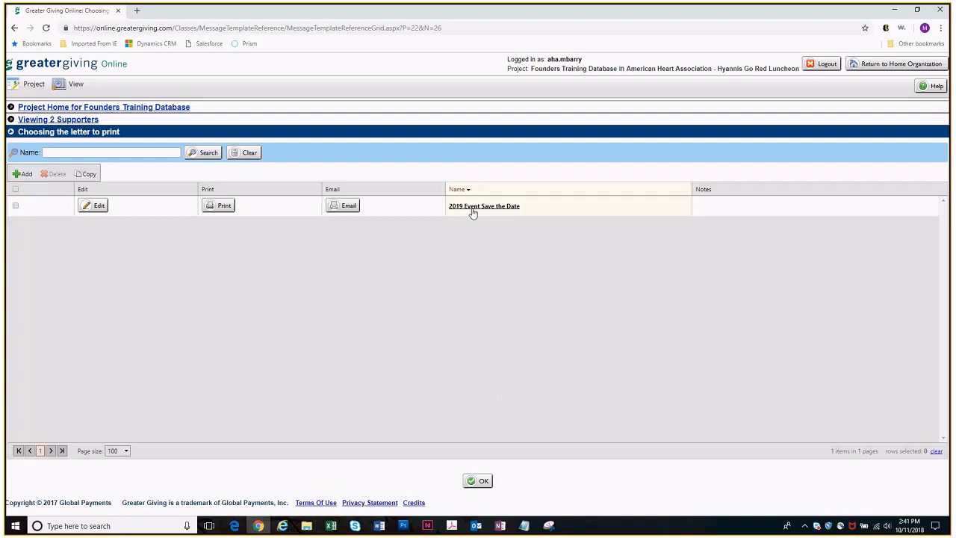
pyautogui.click(16, 207)
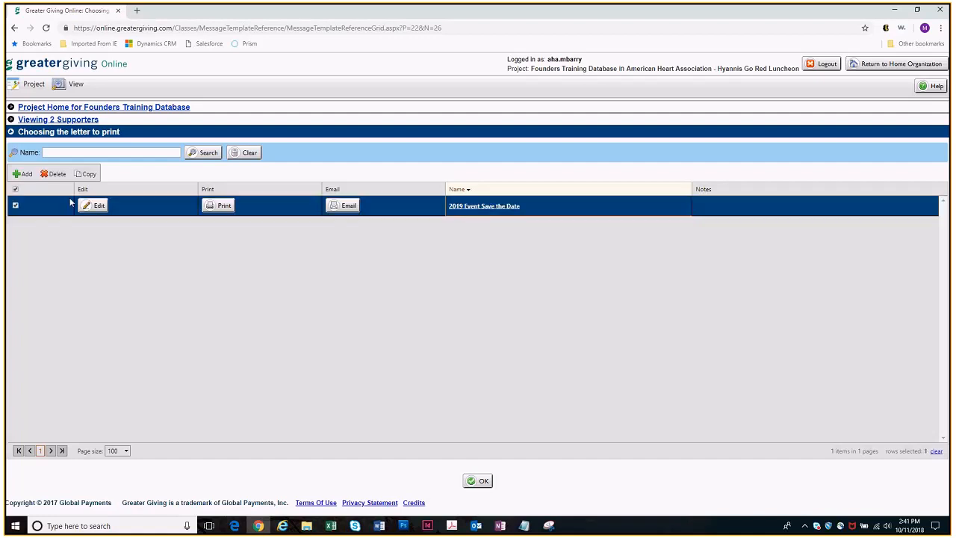
pyautogui.click(87, 176)
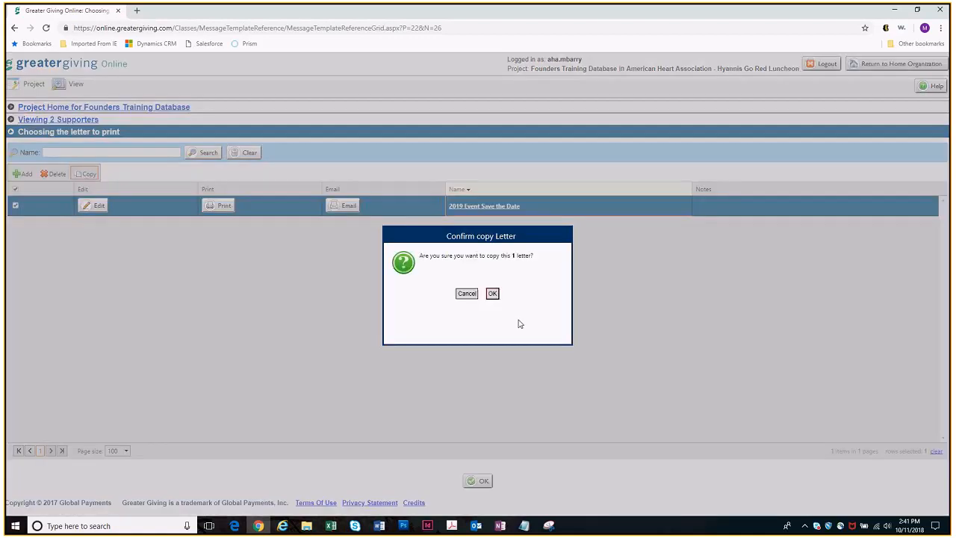
pyautogui.click(494, 295)
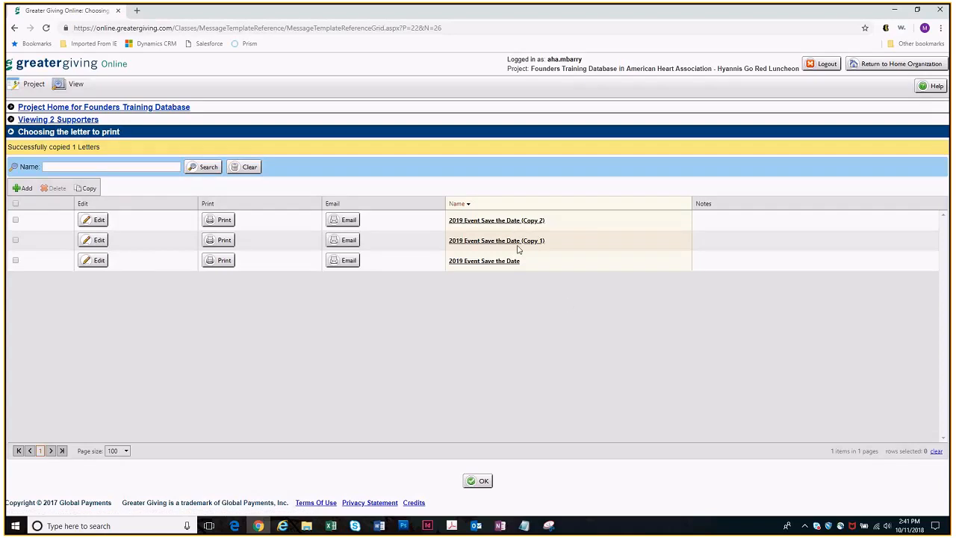
# Rename the letter "2019 Event Save the Date (Copy 1)" as "2020 Event Save the Date" and save it
pyautogui.click(93, 240)
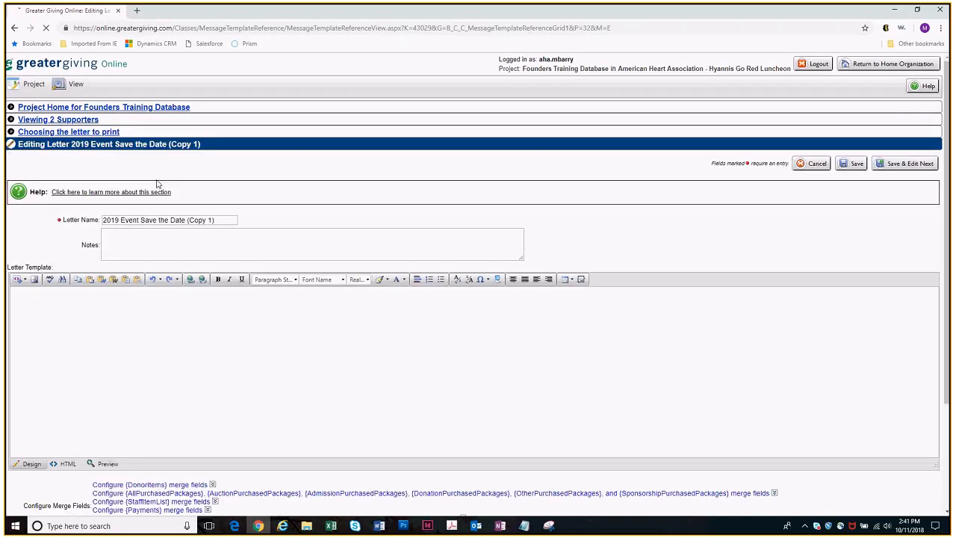
pyautogui.moveTo(118, 220); pyautogui.dragTo(111, 220)
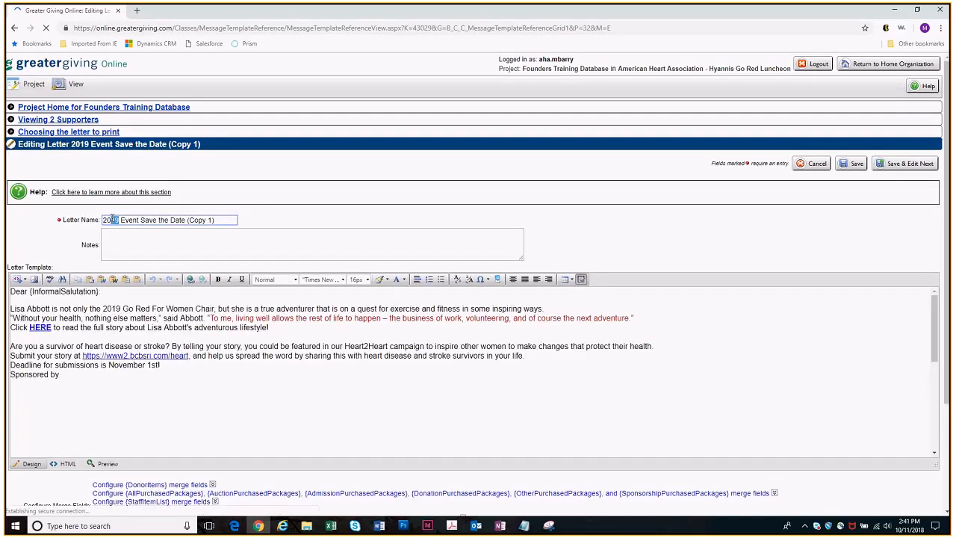
pyautogui.write('20')
pyautogui.moveTo(215, 220); pyautogui.dragTo(185, 219)
pyautogui.press('Delete')
pyautogui.click(855, 163)
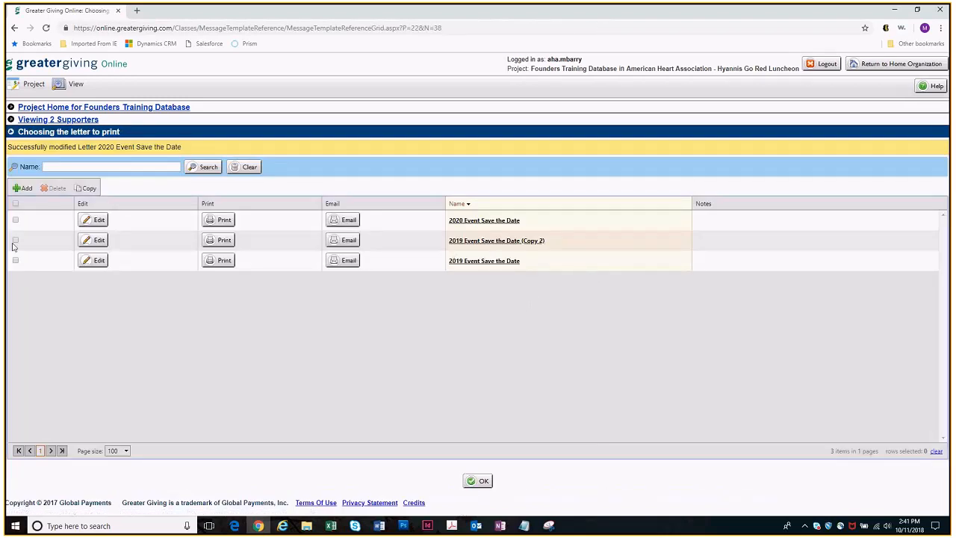
# Delete the surplus letter "2019 Event Save the Date (Copy 2)"
pyautogui.click(15, 240)
pyautogui.click(51, 189)
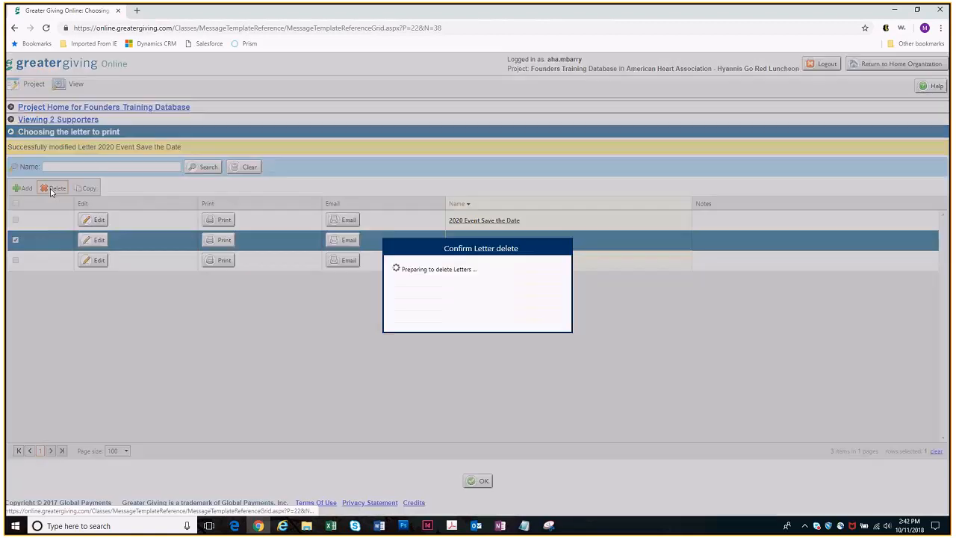
pyautogui.click(490, 307)
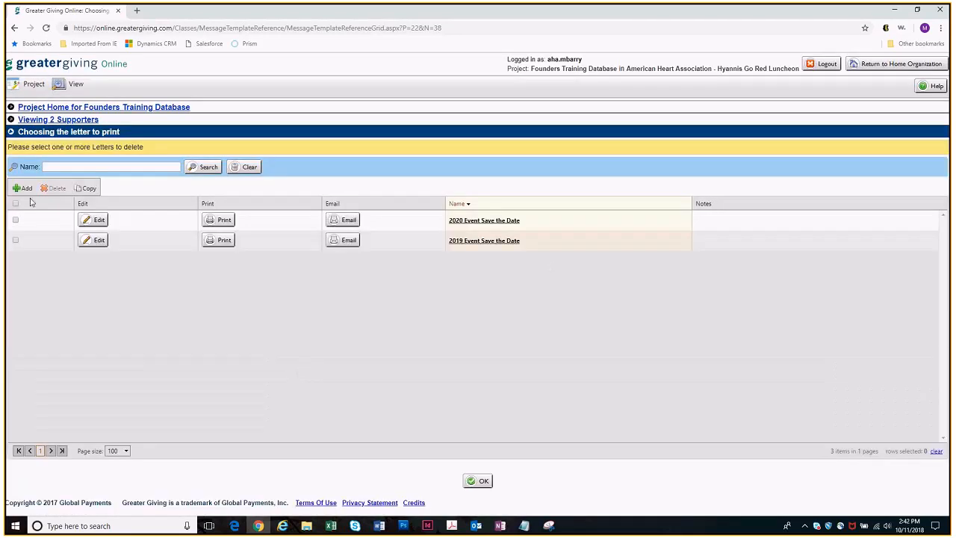
# Create a blank letter named "2019 Survivor Speaker Announcement" and save it
pyautogui.click(21, 188)
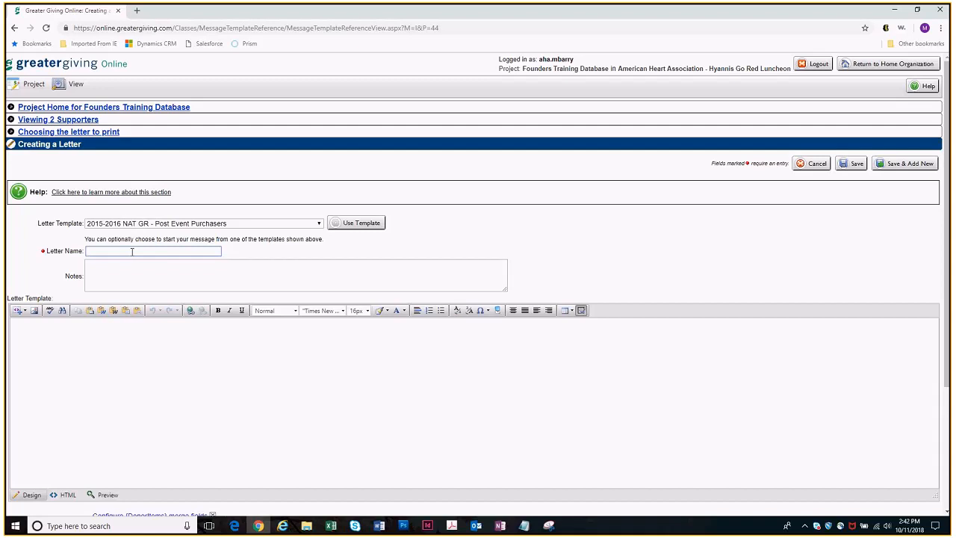
pyautogui.write('2019')
pyautogui.write('Survivor Speaker Announcement')
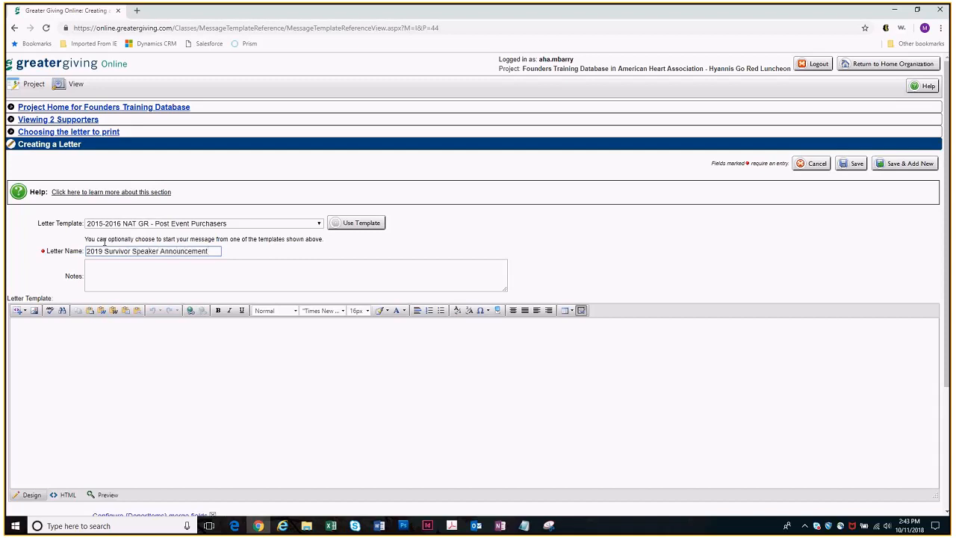
pyautogui.click(853, 164)
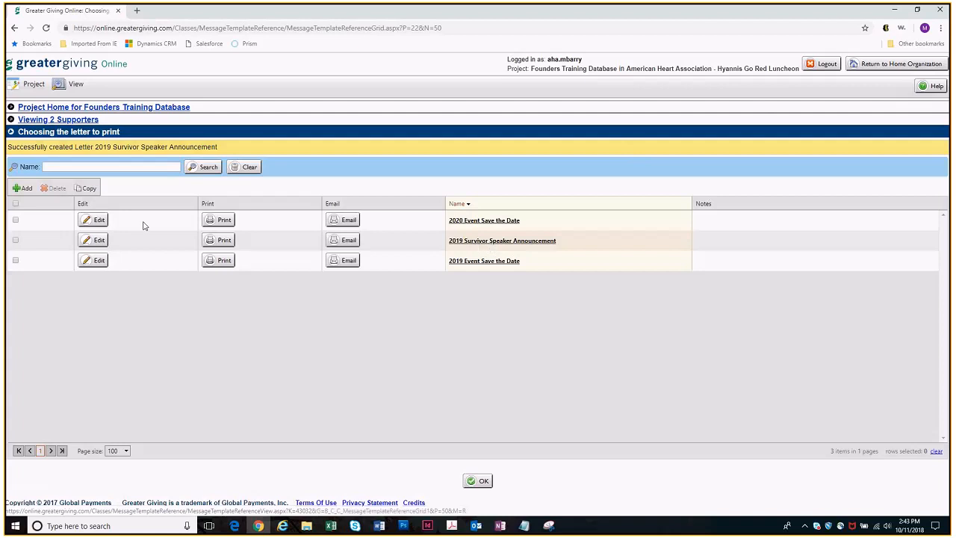
# Open the "2019 Survivor Speaker Announcement" letter for editing and write its greeting as "Dear", the Formal Salutation merge field and a colon
pyautogui.click(99, 240)
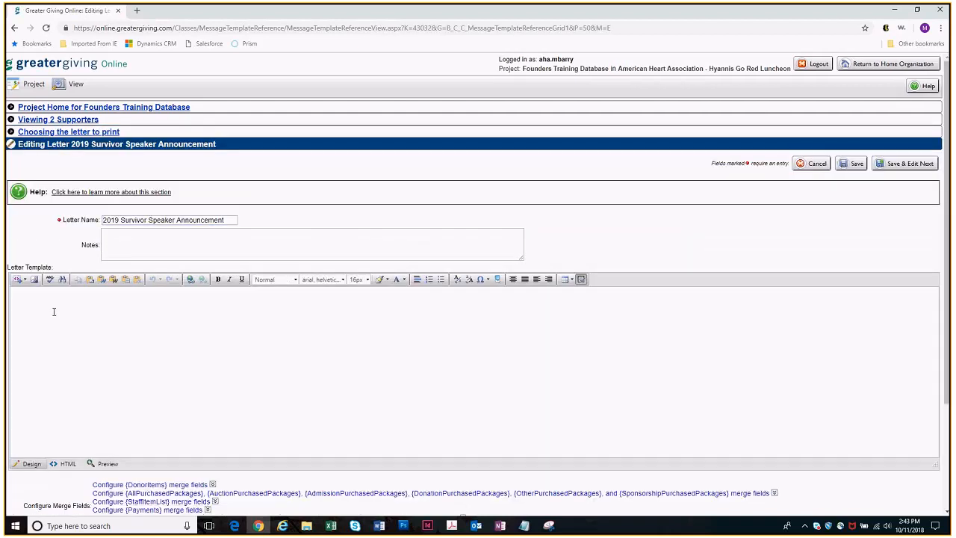
pyautogui.click(101, 319)
pyautogui.write('Dear')
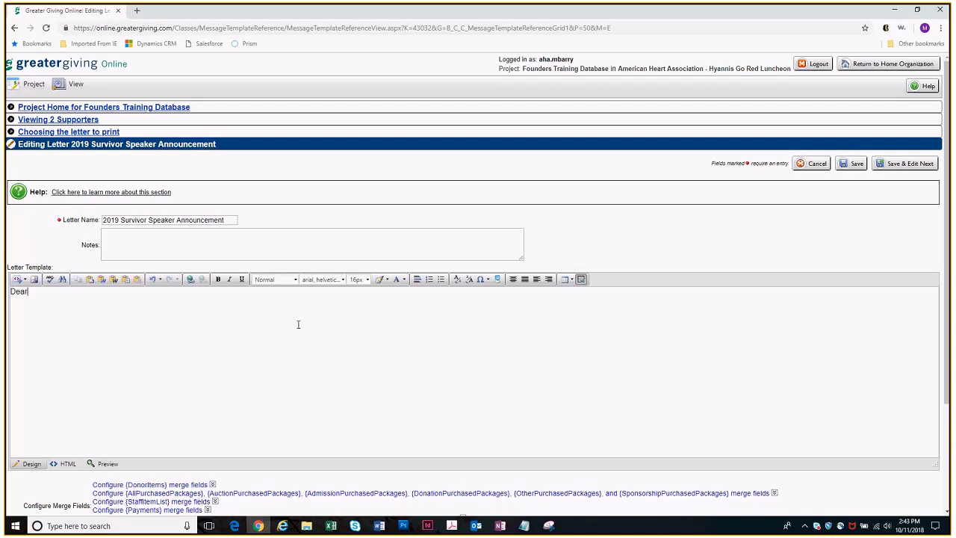
pyautogui.click(25, 281)
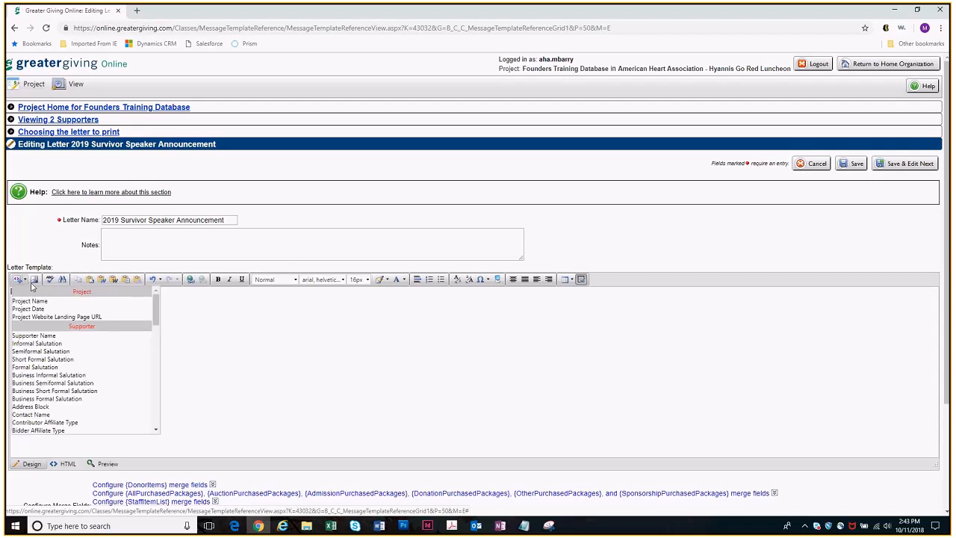
pyautogui.click(35, 367)
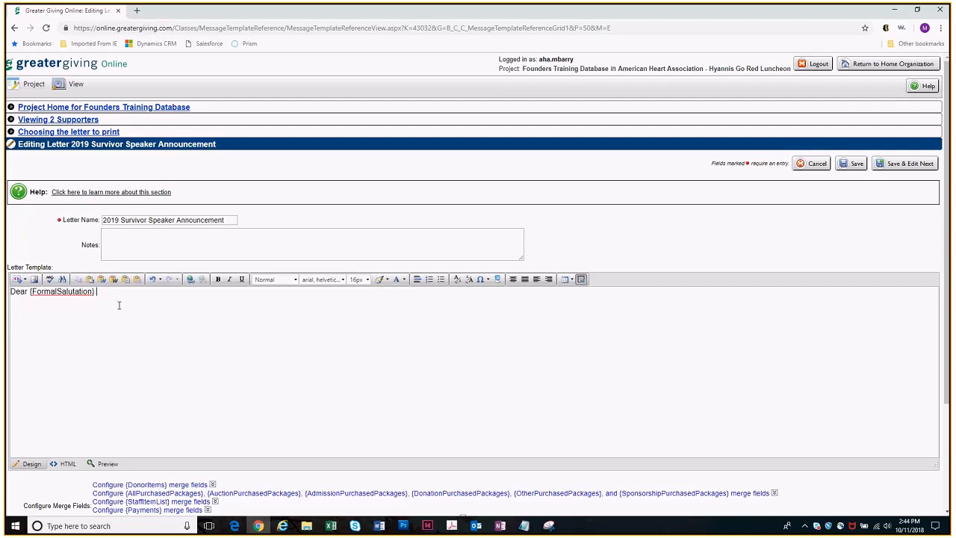
pyautogui.moveTo(476, 526)
pyautogui.write(':')
pyautogui.moveTo(528, 530)
# Format the word "Dear" in the greeting as bold, italic and red
pyautogui.moveTo(12, 292); pyautogui.dragTo(30, 294)
pyautogui.click(230, 281)
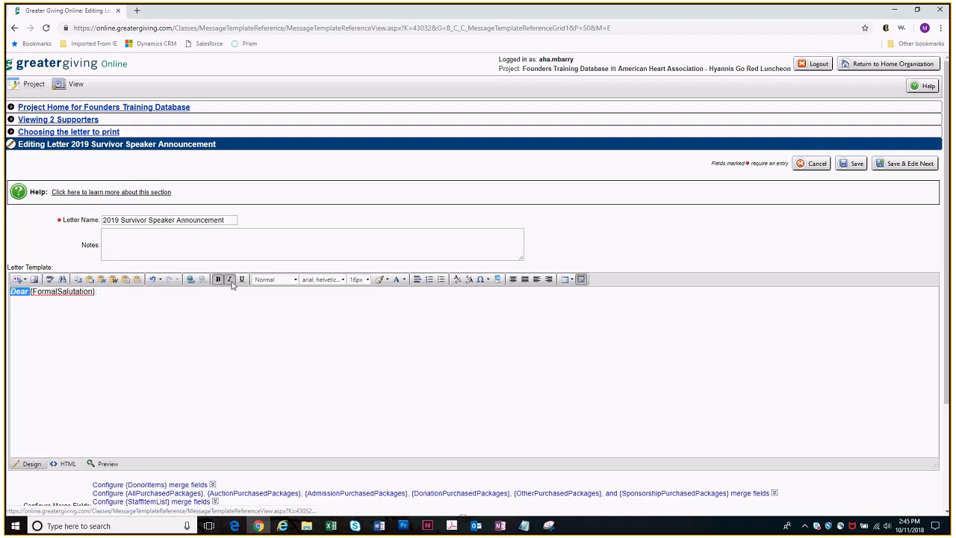
pyautogui.click(402, 279)
pyautogui.click(408, 329)
pyautogui.click(86, 411)
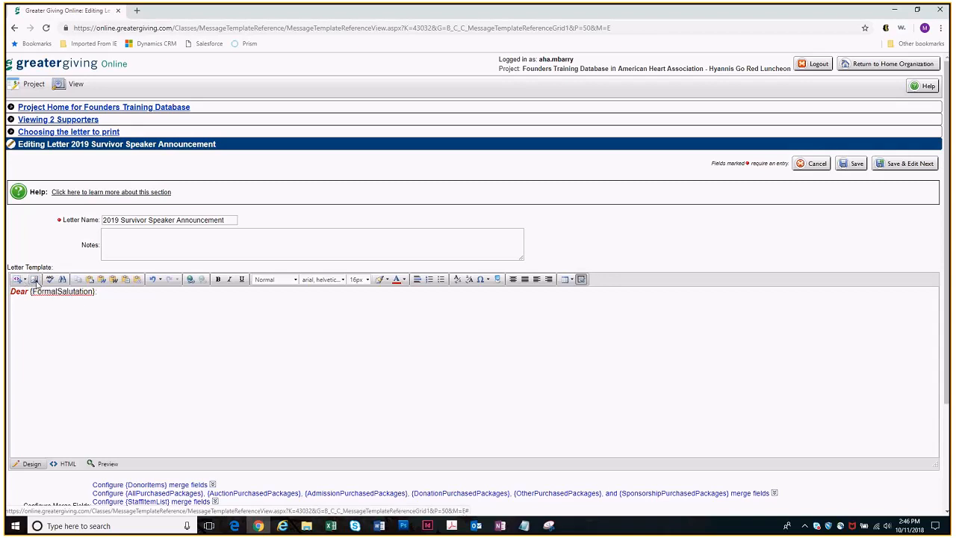
# Upload AHA_GRFW_LOGO_CMYK.jpg from the Websites folder to the letter's image library
pyautogui.click(35, 281)
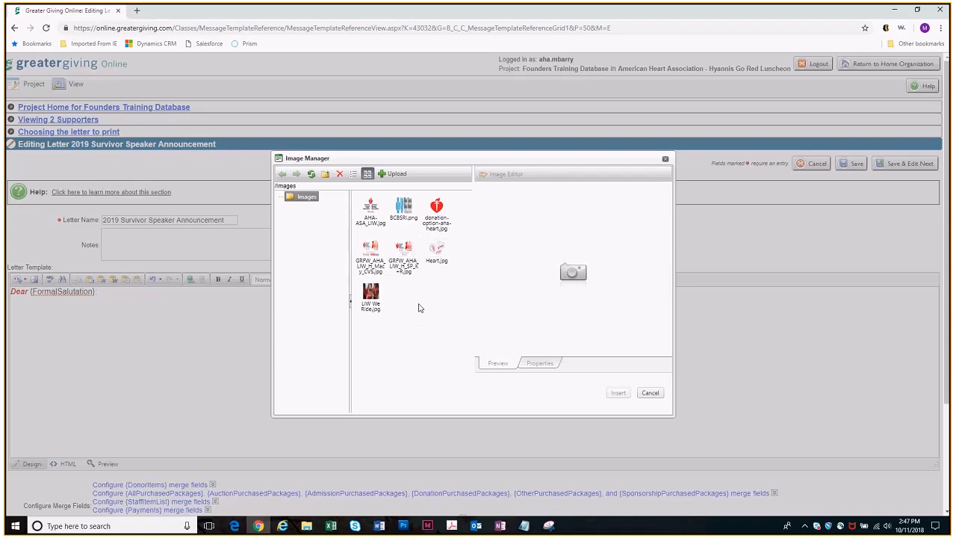
pyautogui.click(404, 267)
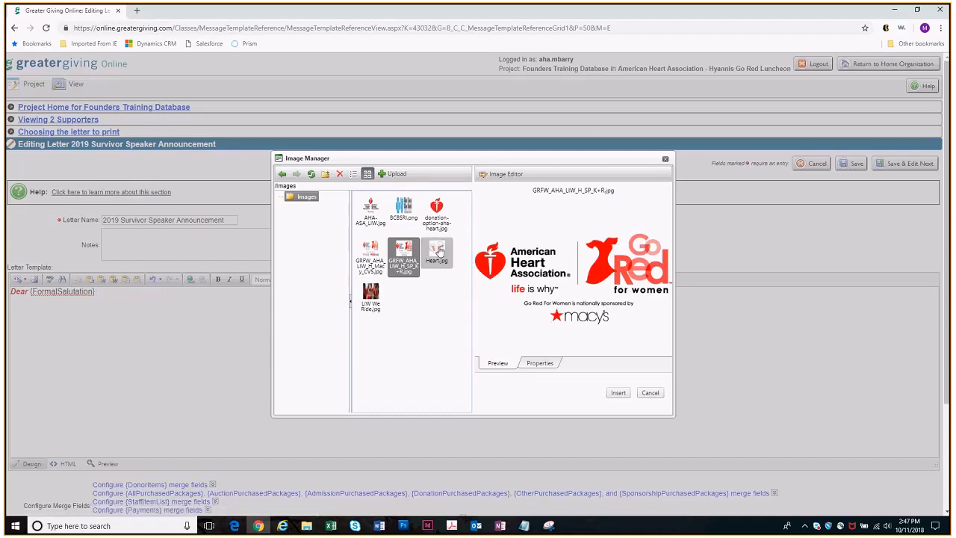
pyautogui.click(396, 175)
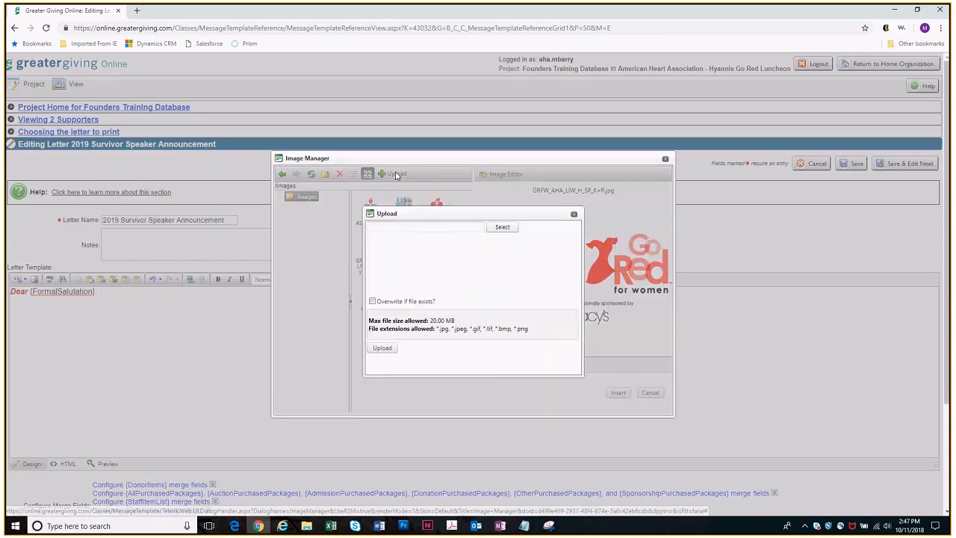
pyautogui.click(502, 227)
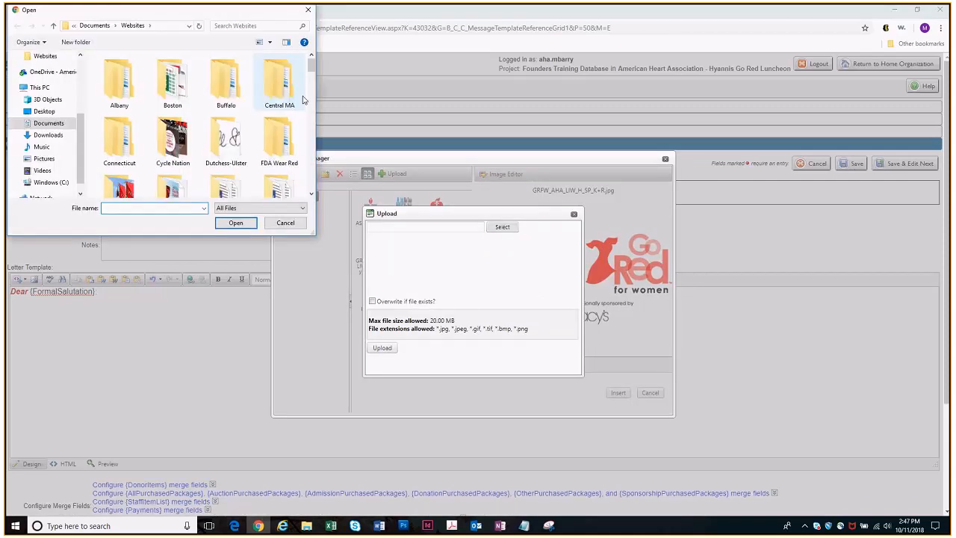
pyautogui.moveTo(310, 70); pyautogui.dragTo(317, 112)
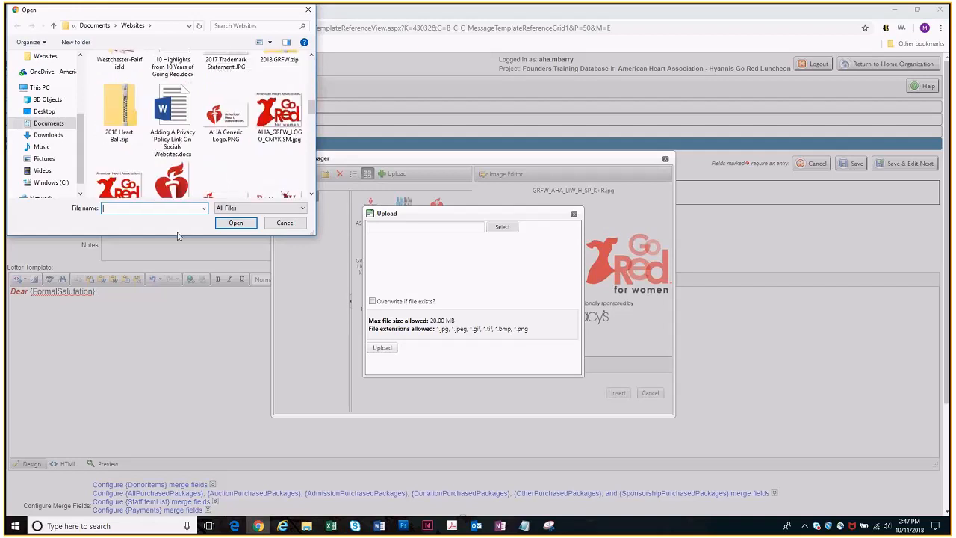
pyautogui.doubleClick(101, 189)
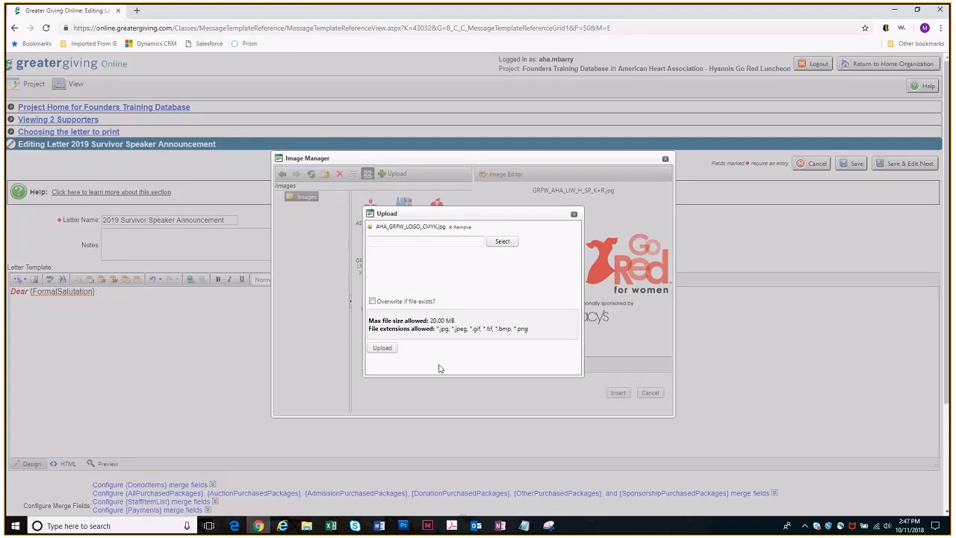
pyautogui.click(381, 348)
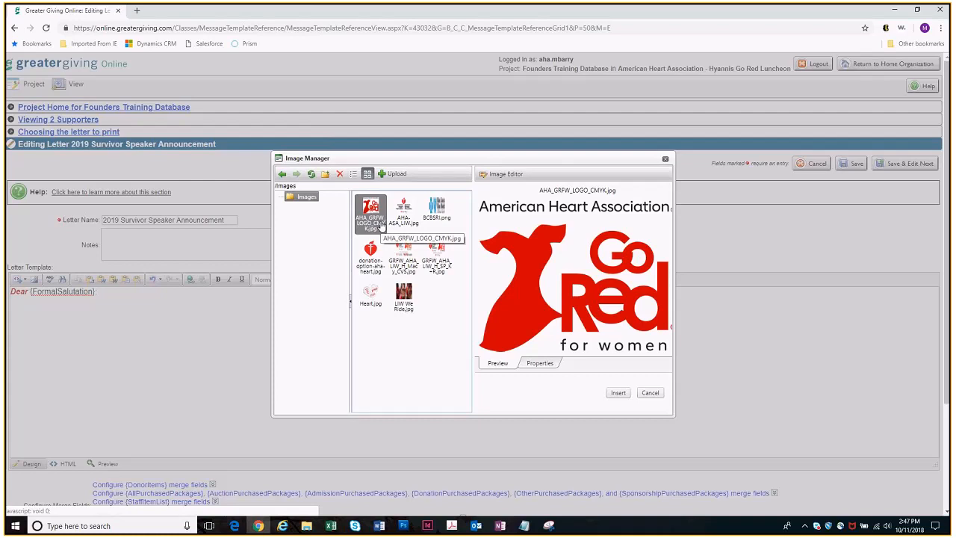
# Check the uploaded logo's size properties and insert it below the greeting in the letter
pyautogui.click(539, 364)
pyautogui.doubleClick(557, 202)
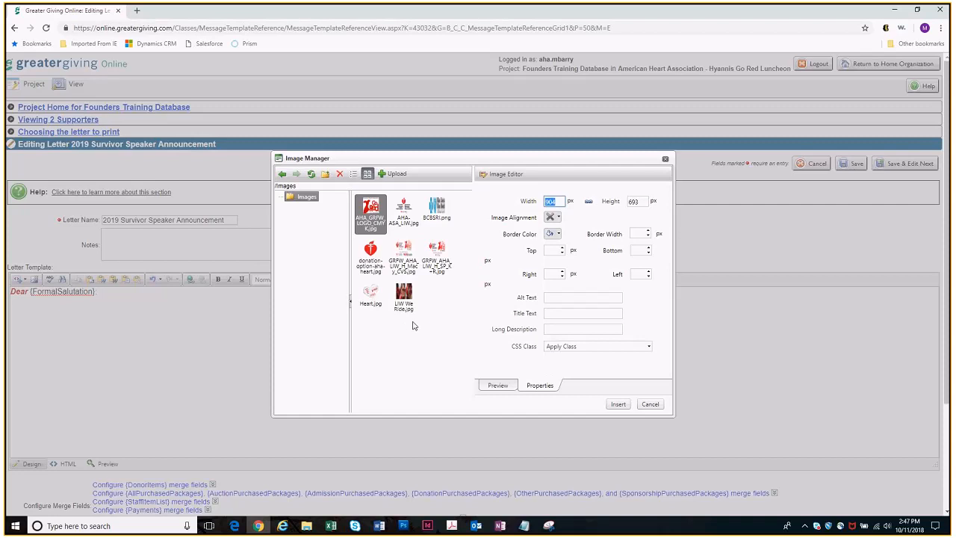
pyautogui.click(617, 402)
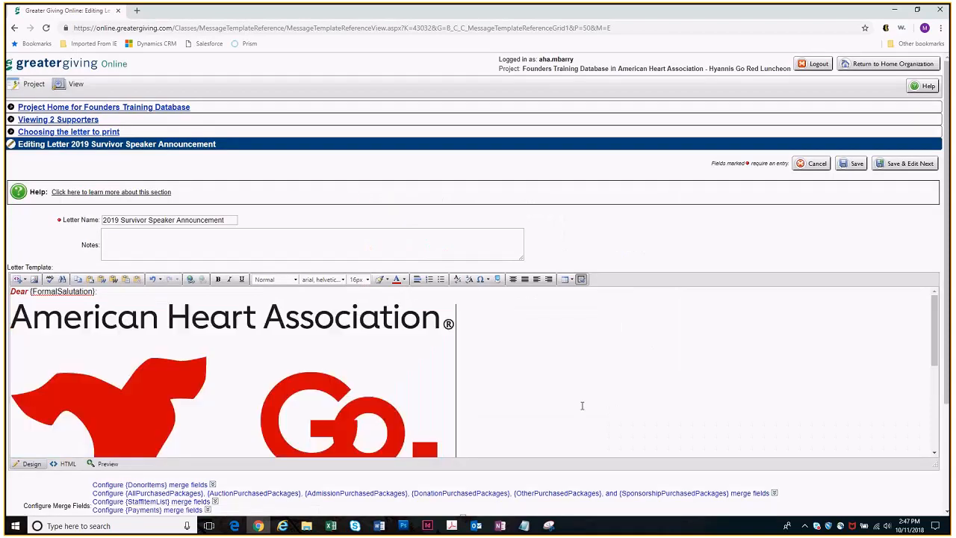
pyautogui.scroll(-5, 581, 406)
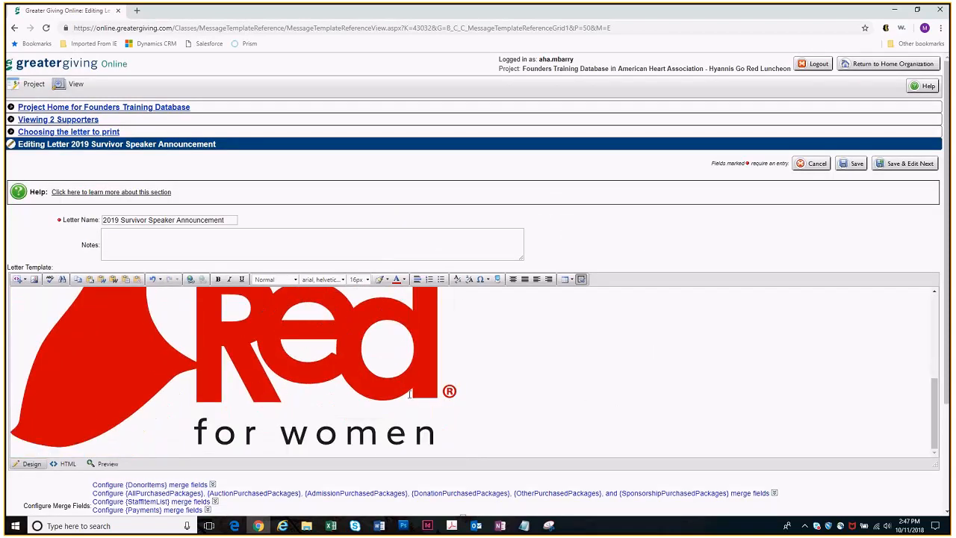
pyautogui.click(442, 382)
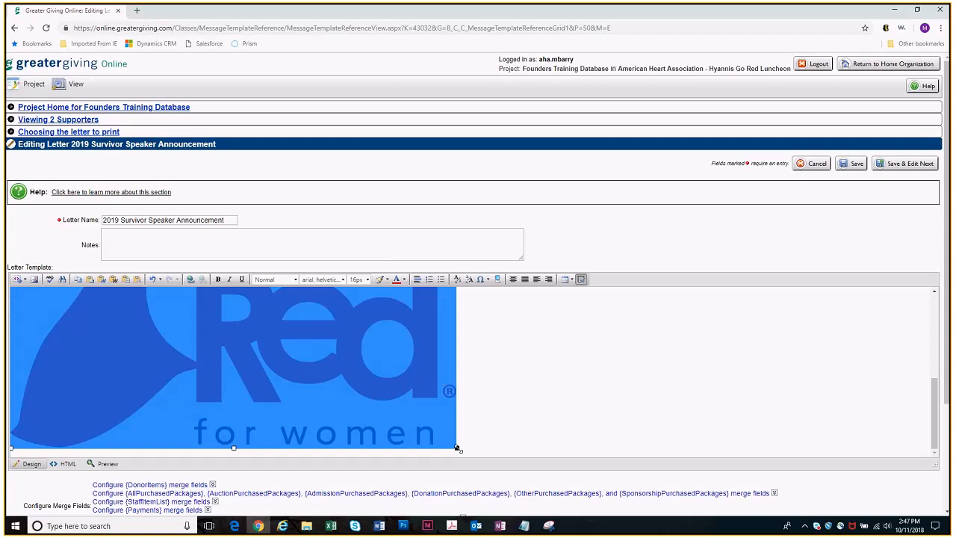
pyautogui.click(458, 448)
pyautogui.click(578, 390)
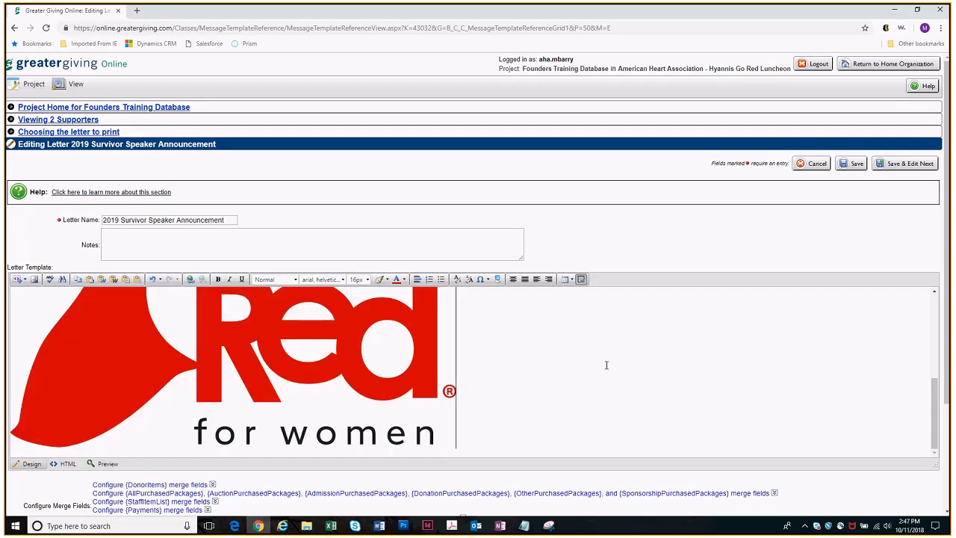
# Resize the inserted logo through its image properties to a width of 300 px with a proportional height
pyautogui.rightClick(301, 374)
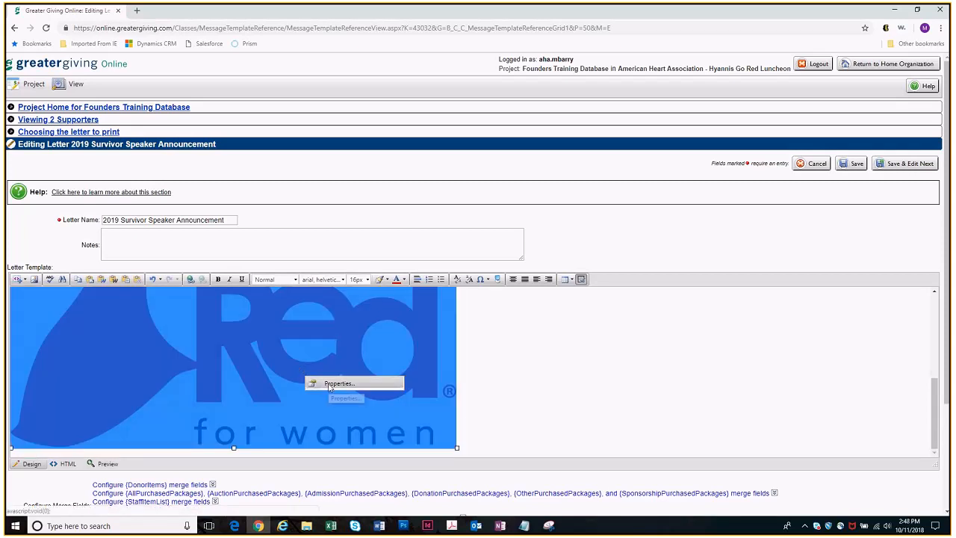
pyautogui.click(329, 386)
pyautogui.doubleClick(459, 230)
pyautogui.write('3')
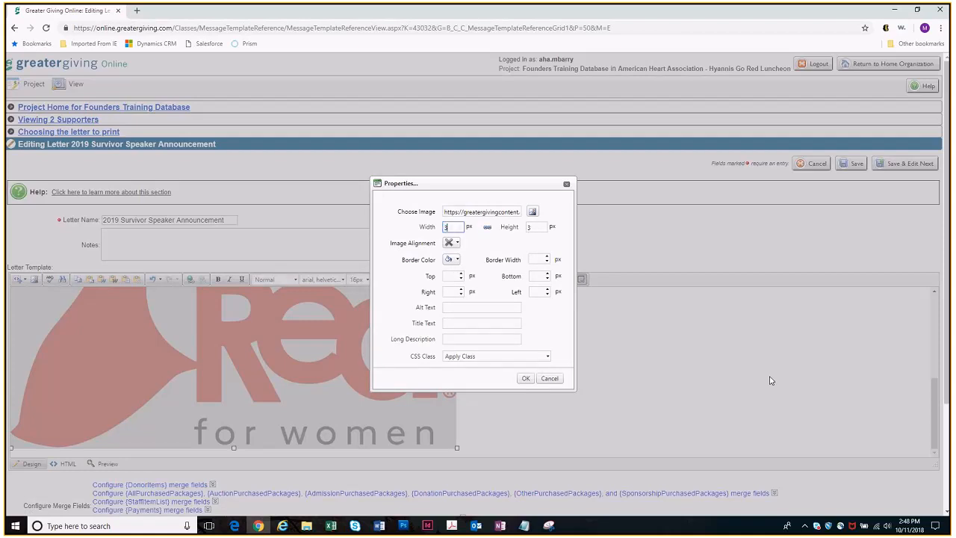
pyautogui.write('00')
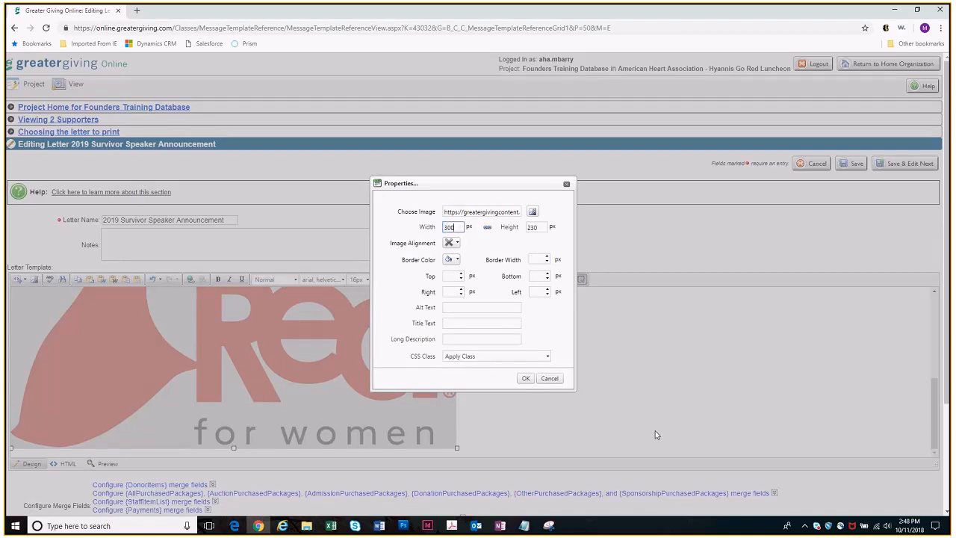
pyautogui.click(526, 378)
pyautogui.click(531, 378)
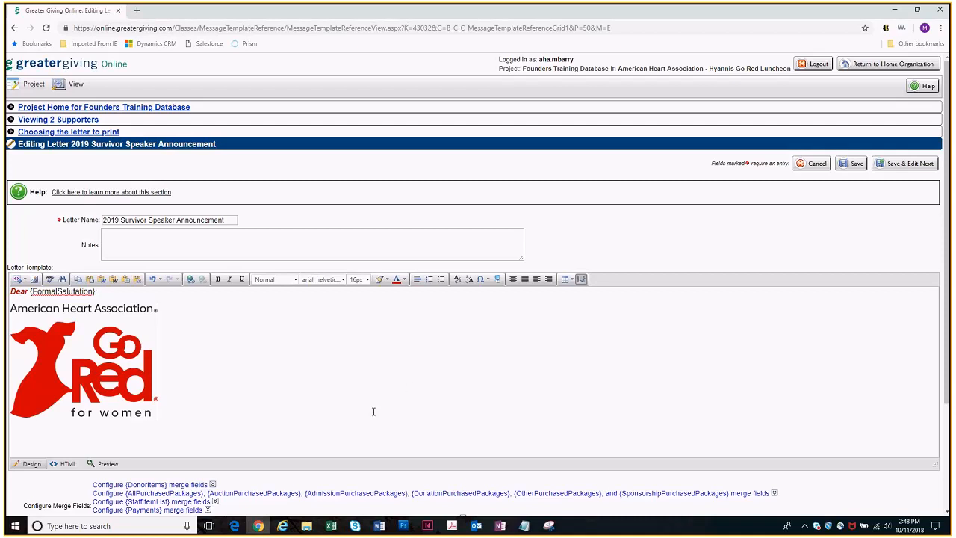
# Add a new line reading "Click HERE" below the logo in the letter
pyautogui.press('Return')
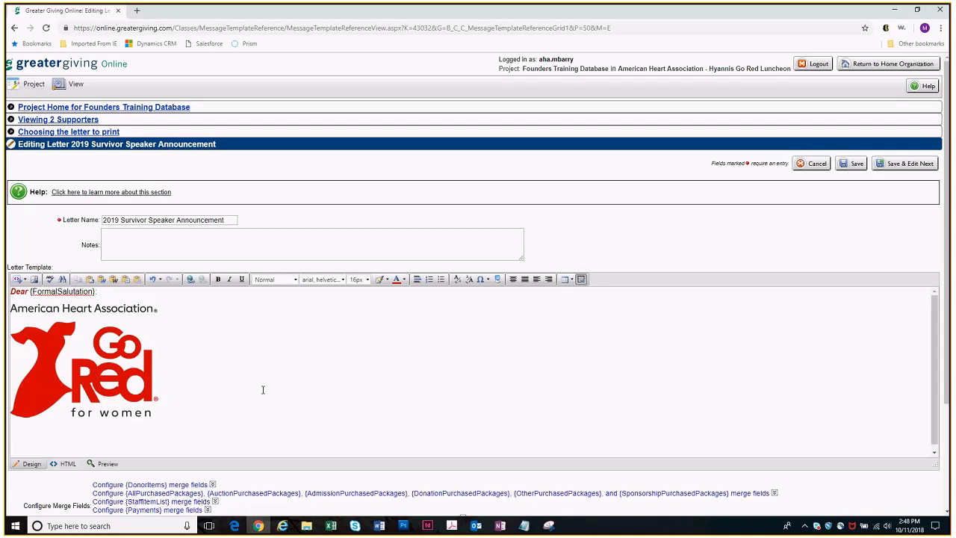
pyautogui.write('Click HERE')
# Open the 2018-2019 Long Island Go Red For Women event page in a new browser tab and copy its web address
pyautogui.scroll(-1, 254, 340)
pyautogui.scroll(-2, 319, 350)
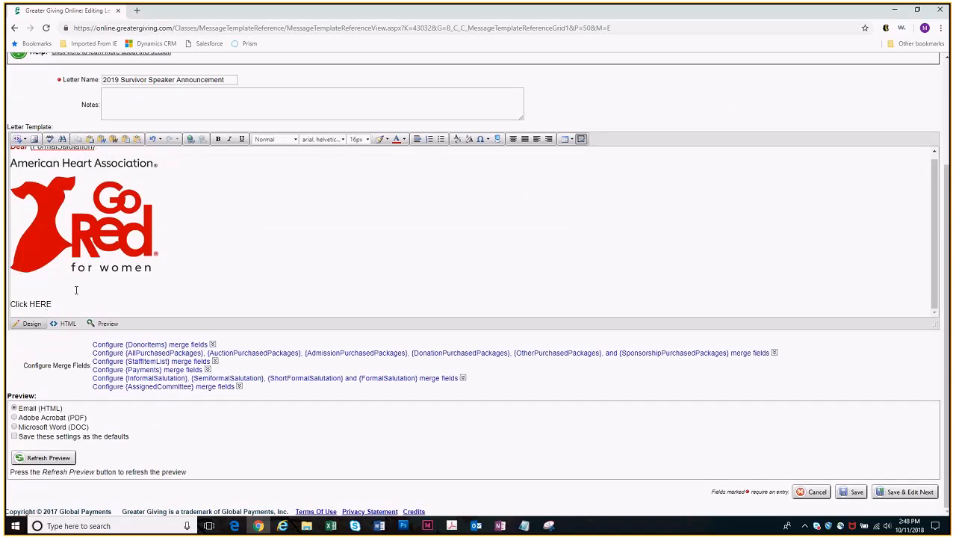
pyautogui.click(137, 11)
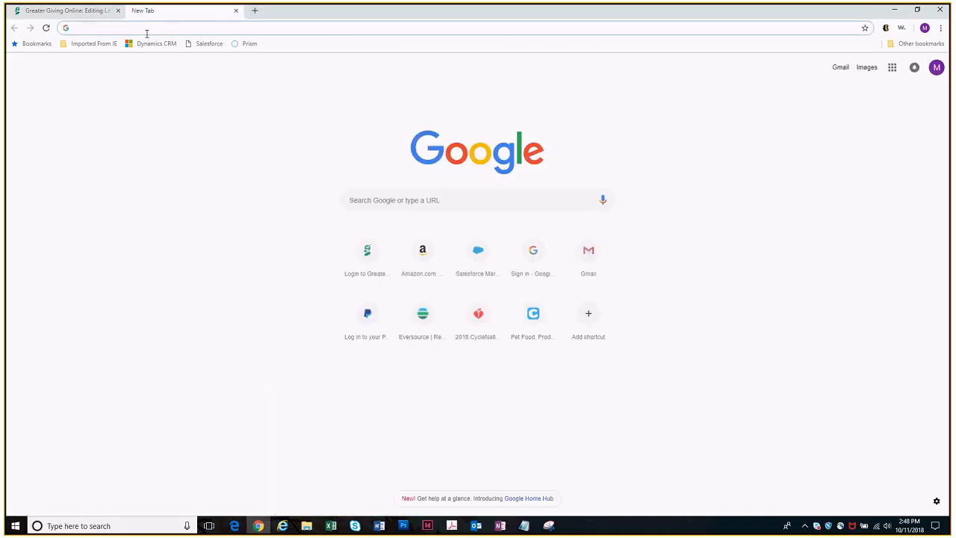
pyautogui.write('long island go red')
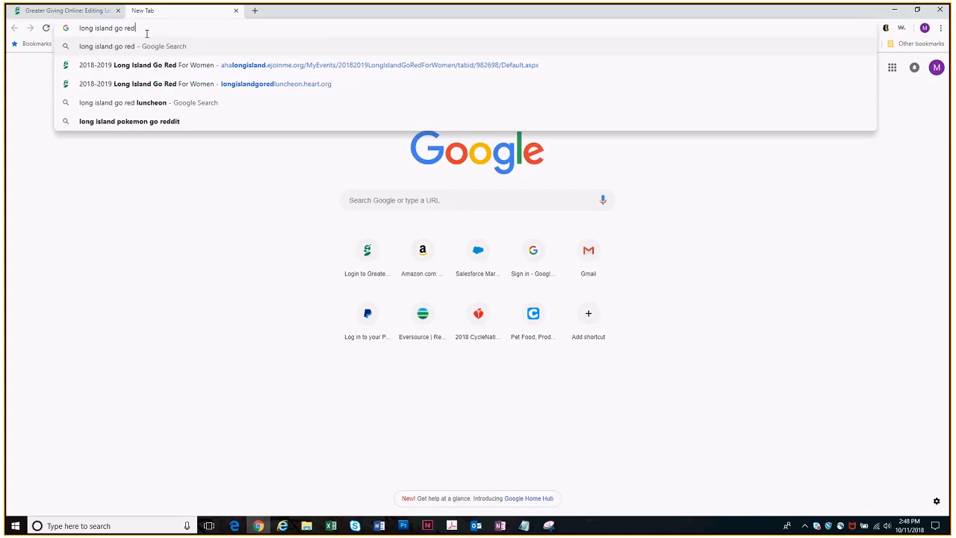
pyautogui.click(254, 65)
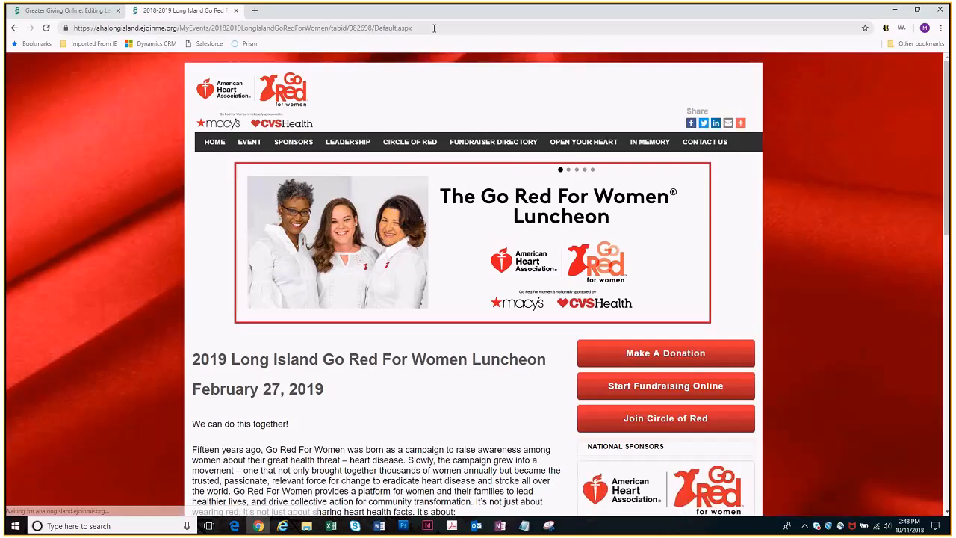
pyautogui.click(433, 28)
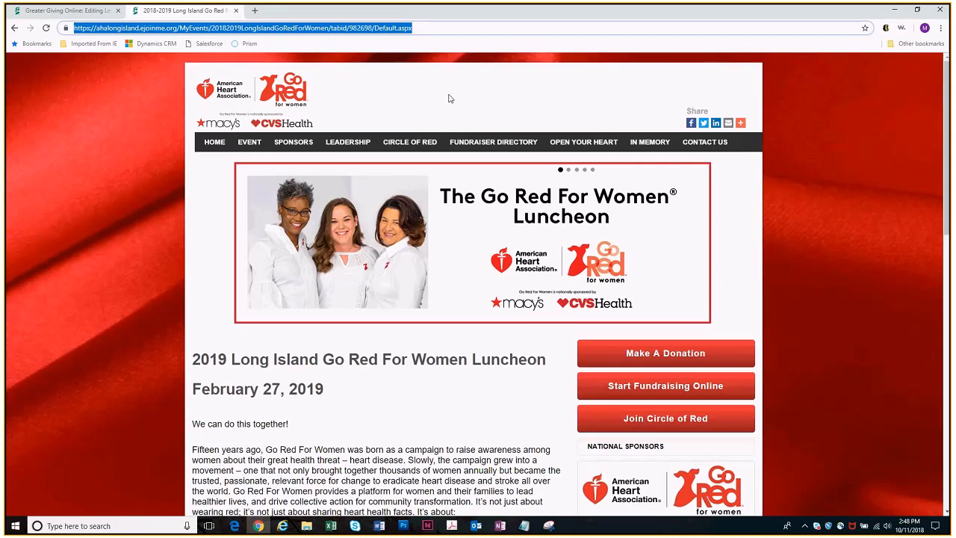
# Return to the letter and hyperlink the word "HERE" to the copied Long Island Go Red event page address
pyautogui.click(79, 11)
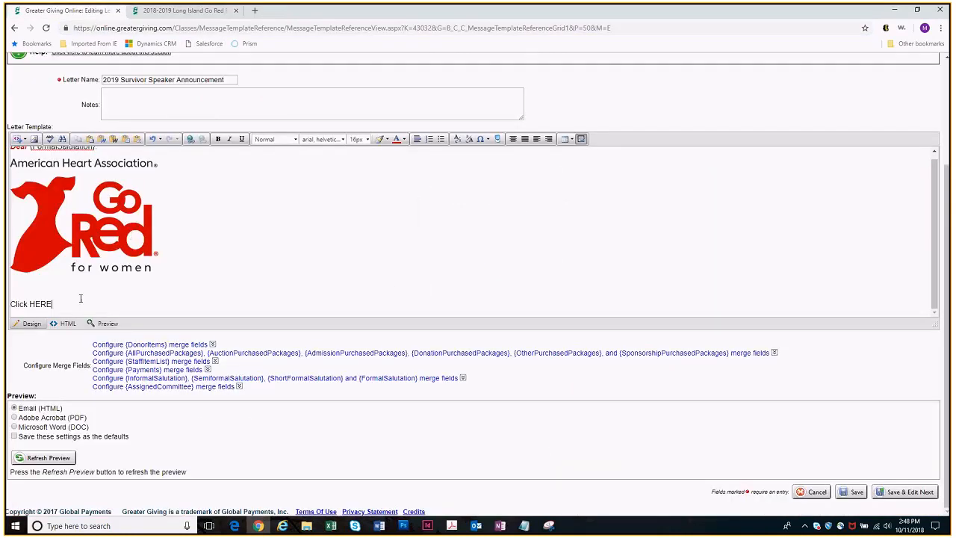
pyautogui.moveTo(60, 304); pyautogui.dragTo(30, 304)
pyautogui.click(191, 140)
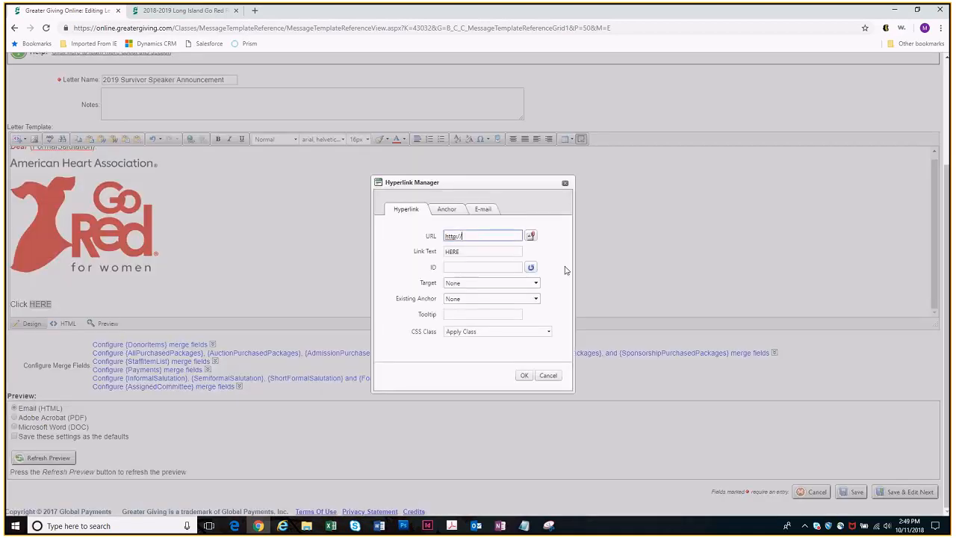
pyautogui.press('BackSpace')
pyautogui.press('BackSpace')
pyautogui.press('BackSpace')
pyautogui.press('BackSpace')
pyautogui.press('BackSpace')
pyautogui.press('BackSpace')
pyautogui.press('BackSpace')
pyautogui.hotkey('ctrl', 'v')
pyautogui.click(523, 376)
pyautogui.click(247, 297)
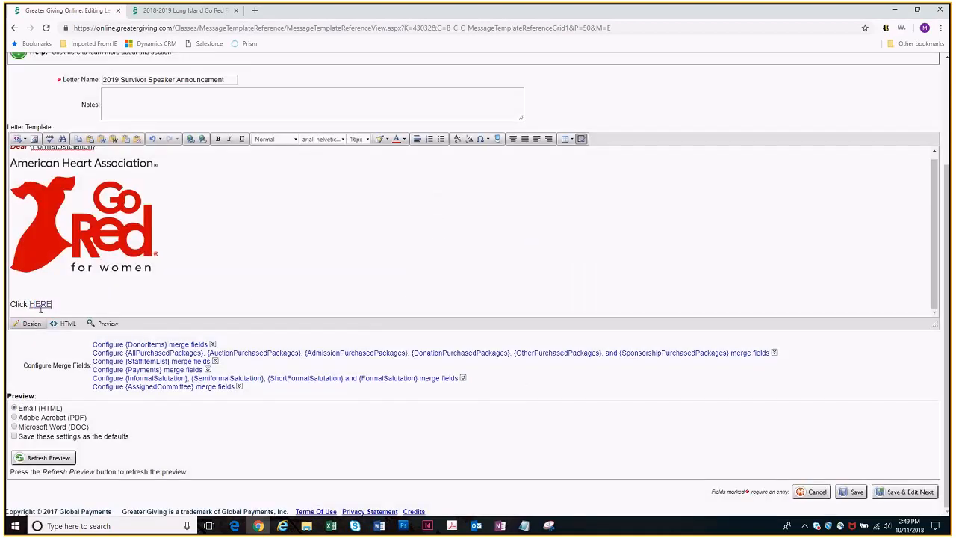
# Show the configuration options of the {StaffItemList} merge field below the letter template
pyautogui.click(246, 266)
pyautogui.click(837, 364)
pyautogui.scroll(-2, 843, 314)
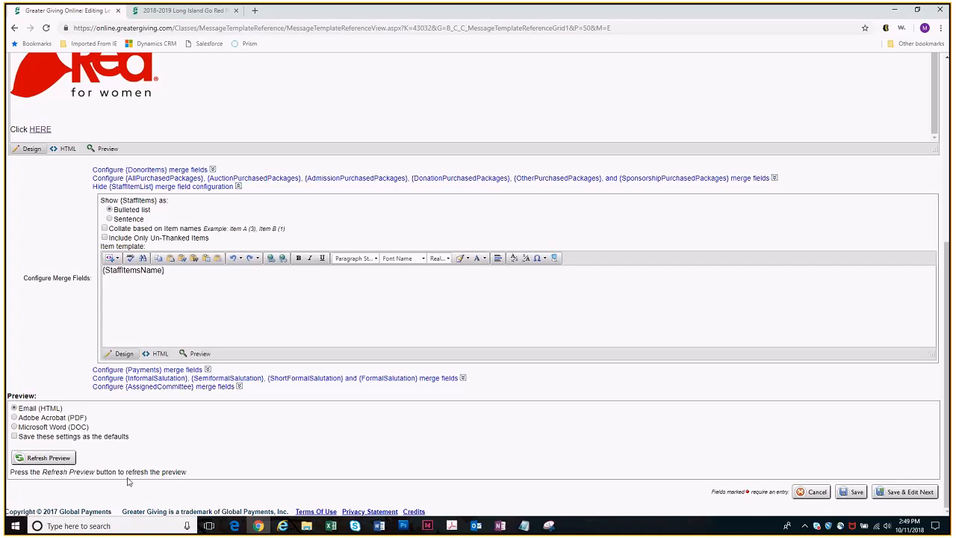
# Generate a Microsoft Word (DOC) preview of the letter and open the downloaded document in Word
pyautogui.click(43, 428)
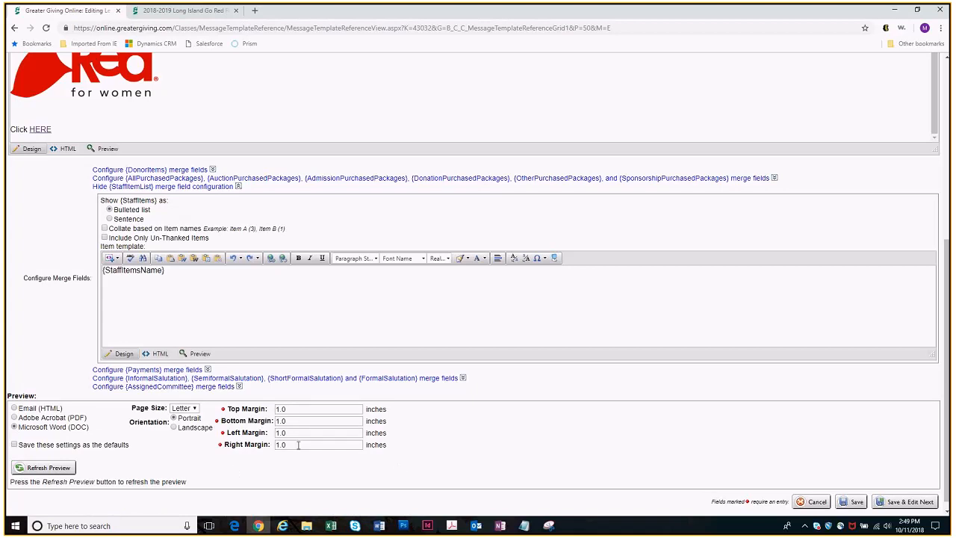
pyautogui.click(43, 468)
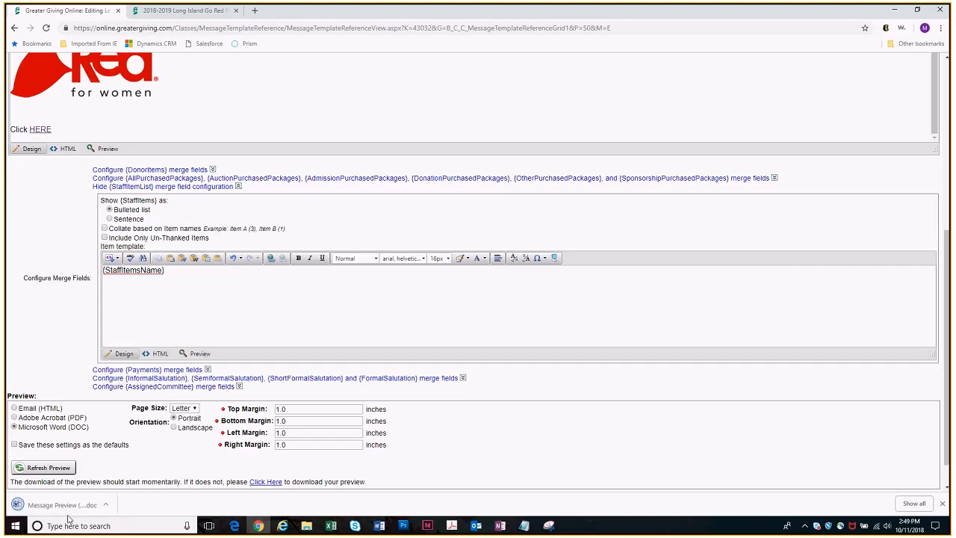
pyautogui.click(52, 506)
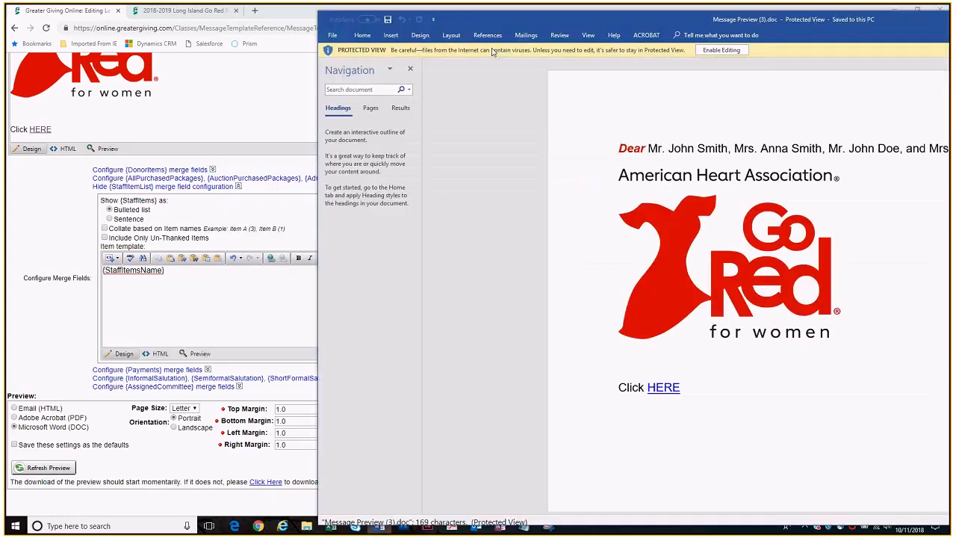
pyautogui.moveTo(478, 18); pyautogui.dragTo(535, 32)
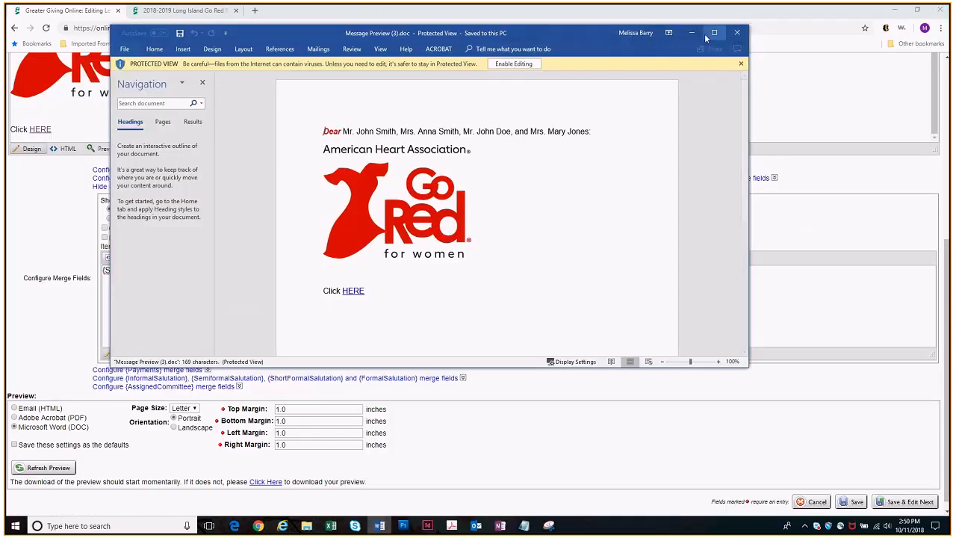
# Examine the merged salutation in the Word preview and close the document
pyautogui.click(343, 130)
pyautogui.moveTo(593, 132); pyautogui.dragTo(343, 131)
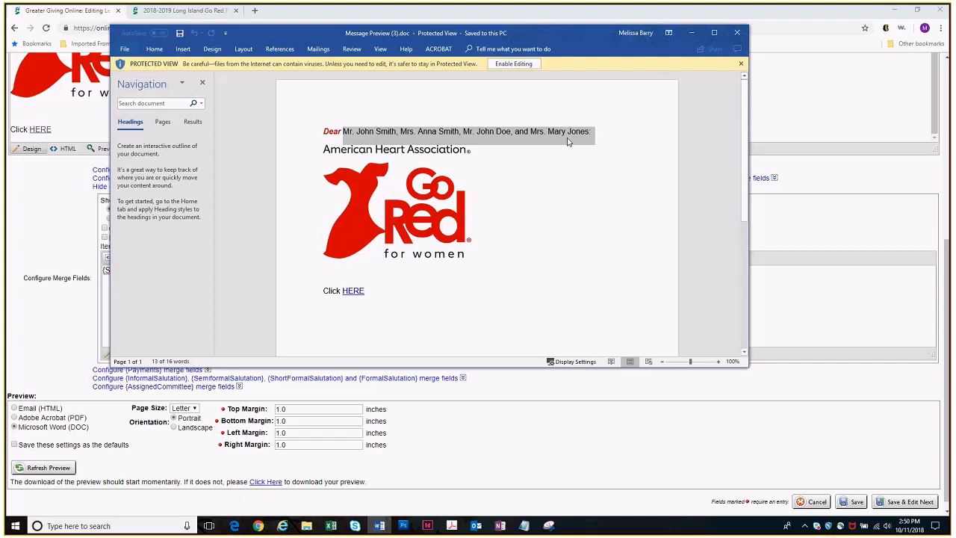
pyautogui.click(593, 212)
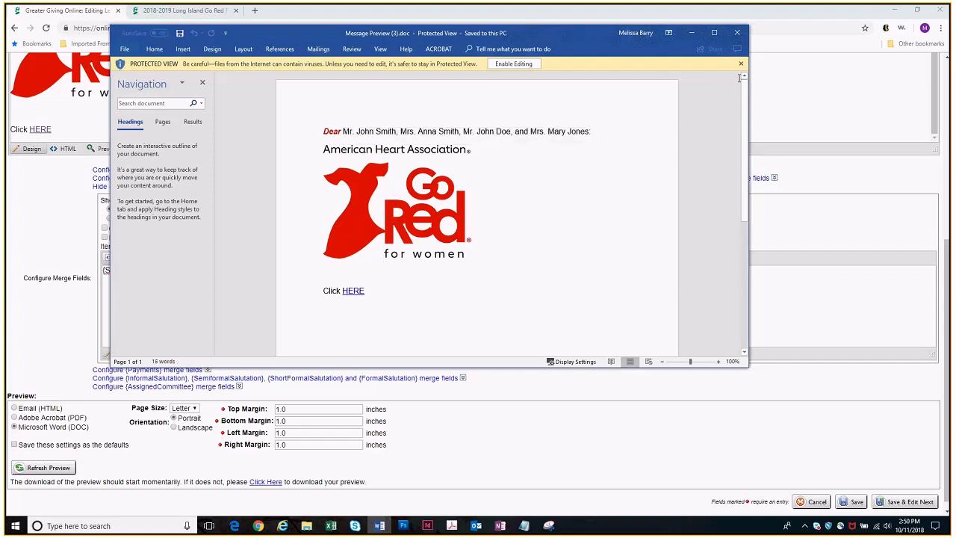
pyautogui.click(738, 35)
# Preview the letter in Email (HTML) format, check its contents and save the letter
pyautogui.scroll(-1, 585, 363)
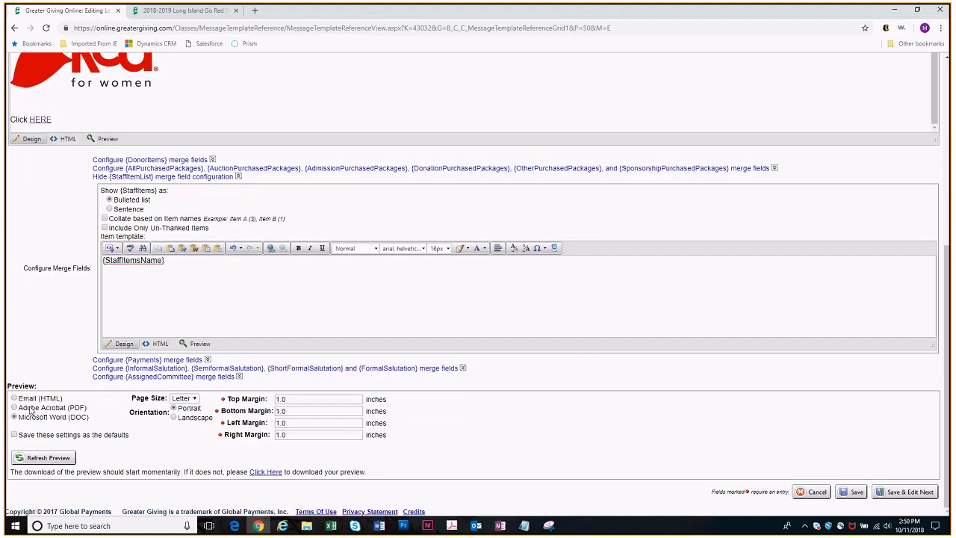
pyautogui.click(23, 399)
pyautogui.click(54, 460)
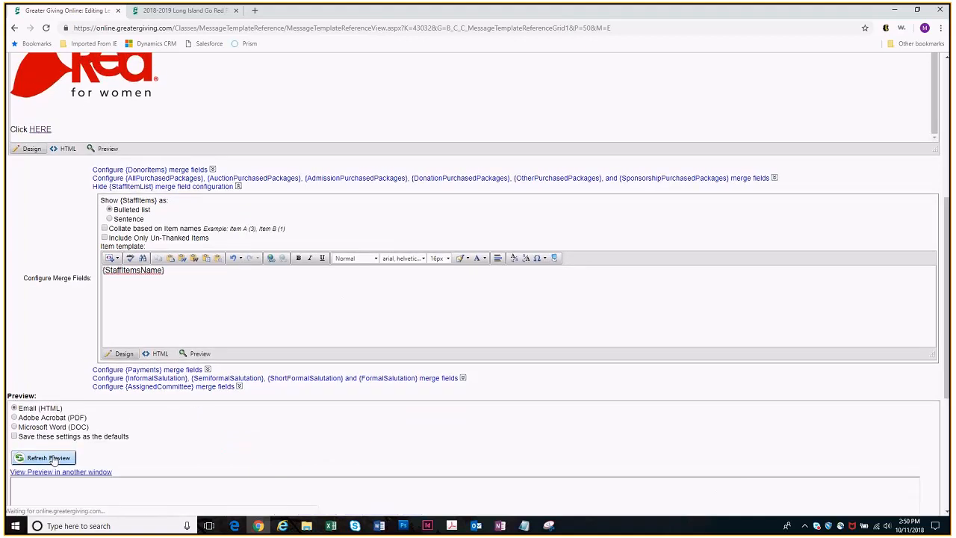
pyautogui.scroll(-1, 621, 258)
pyautogui.scroll(-2, 630, 261)
pyautogui.scroll(-1, 629, 261)
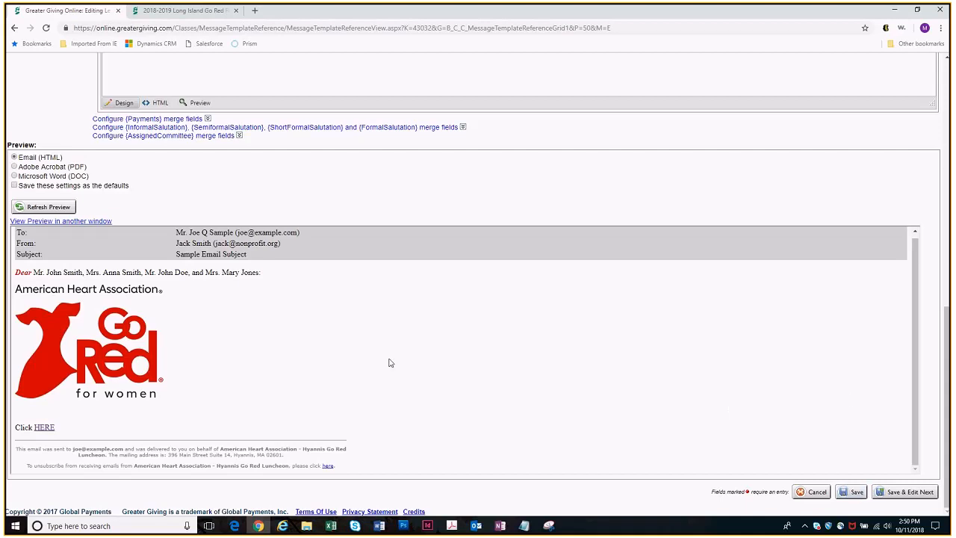
pyautogui.click(855, 492)
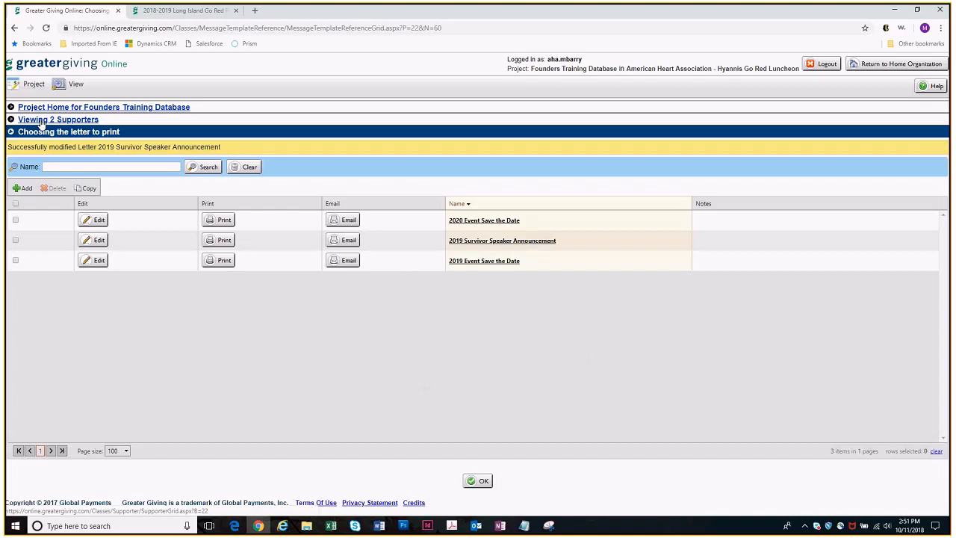
# Prepare the 2019 Survivor Speaker Announcement letter for emailing with the subject "Stay Tuned!" and generate the email preview
pyautogui.click(338, 242)
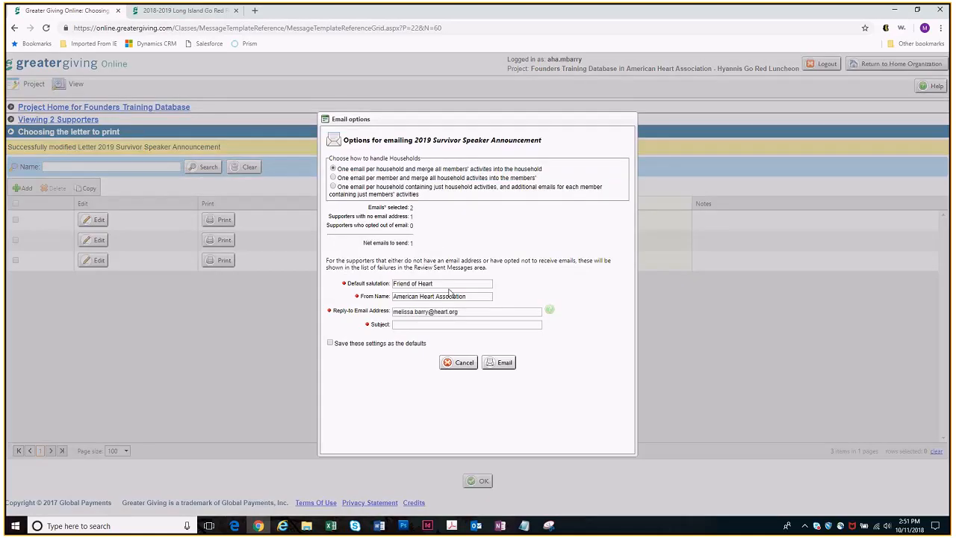
pyautogui.moveTo(447, 284); pyautogui.dragTo(371, 295)
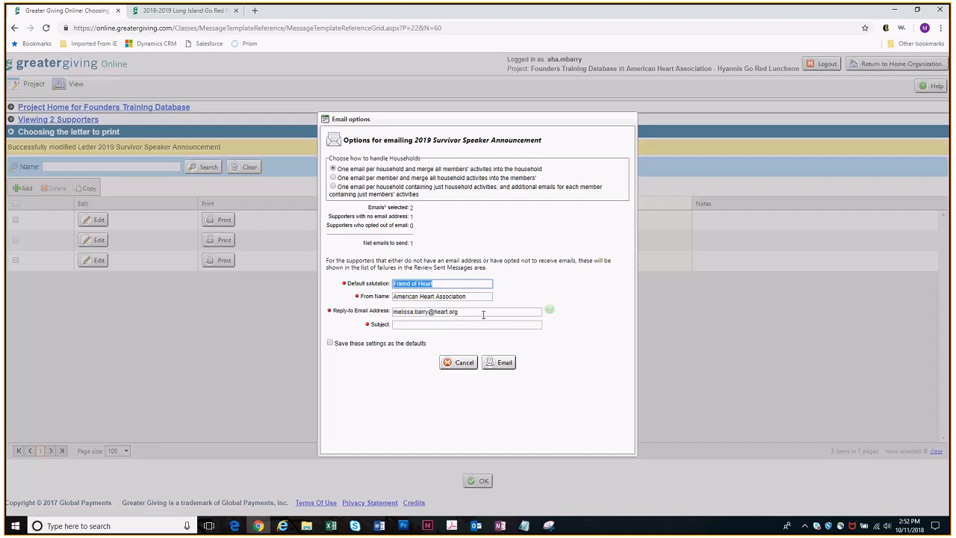
pyautogui.click(433, 325)
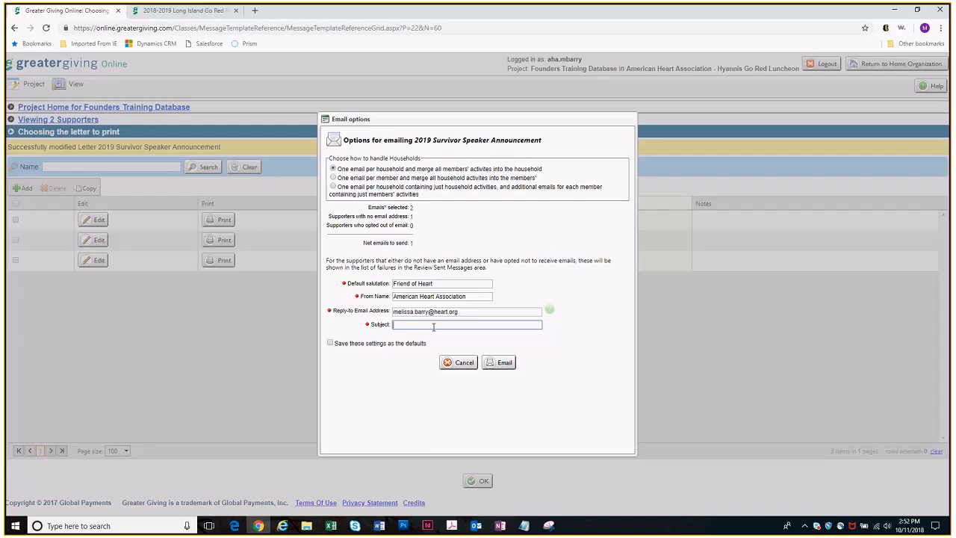
pyautogui.write('Stay Tuned!')
pyautogui.click(501, 363)
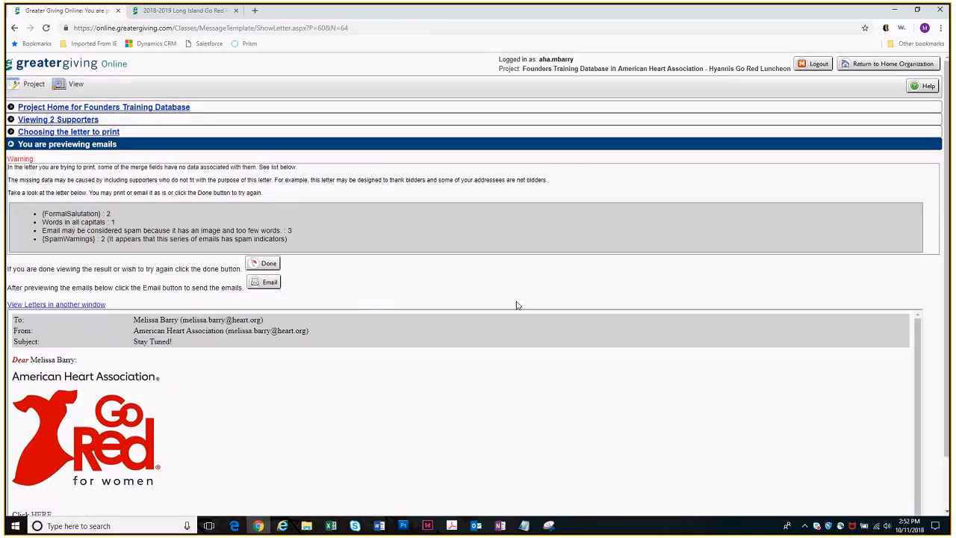
# Review the greeting, logo and link in the previewed email
pyautogui.scroll(-1, 596, 277)
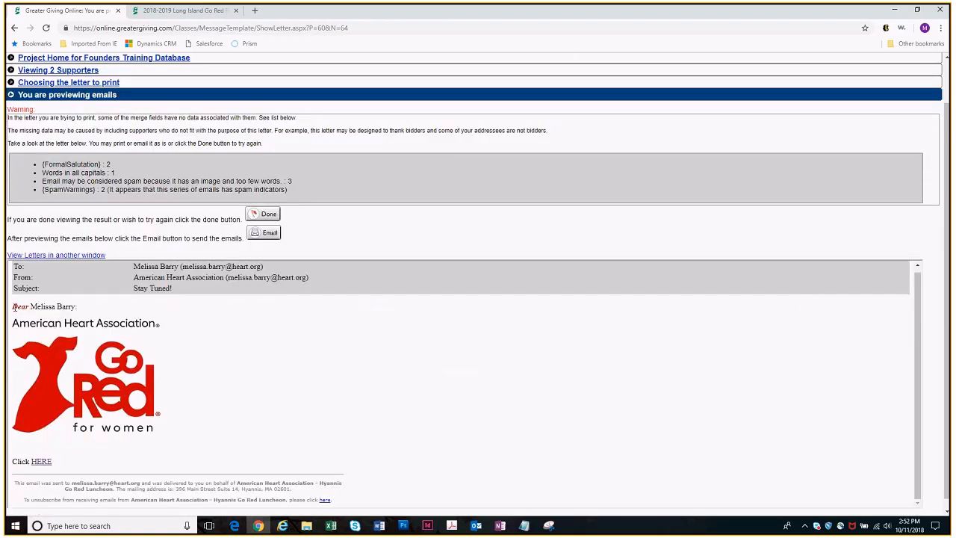
pyautogui.moveTo(12, 307); pyautogui.dragTo(88, 316)
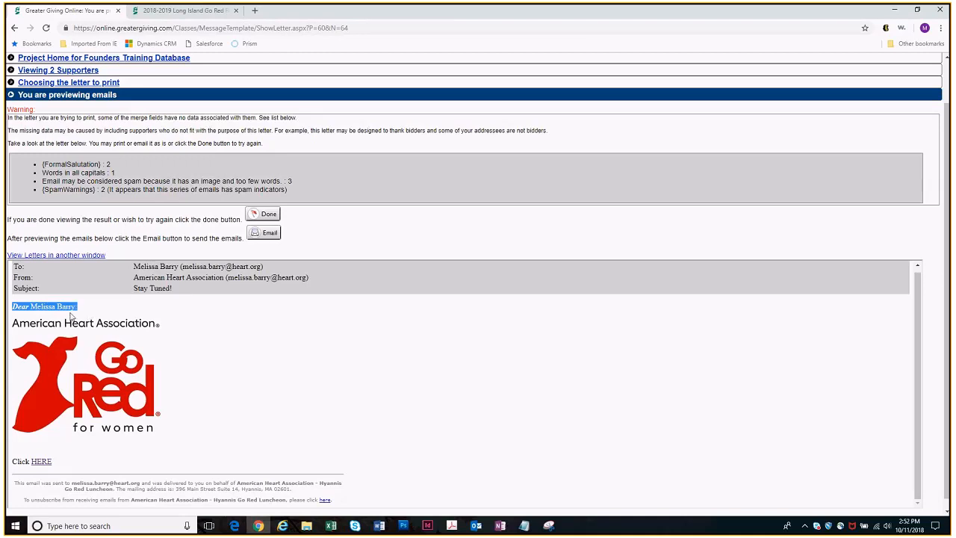
pyautogui.scroll(-1, 921, 180)
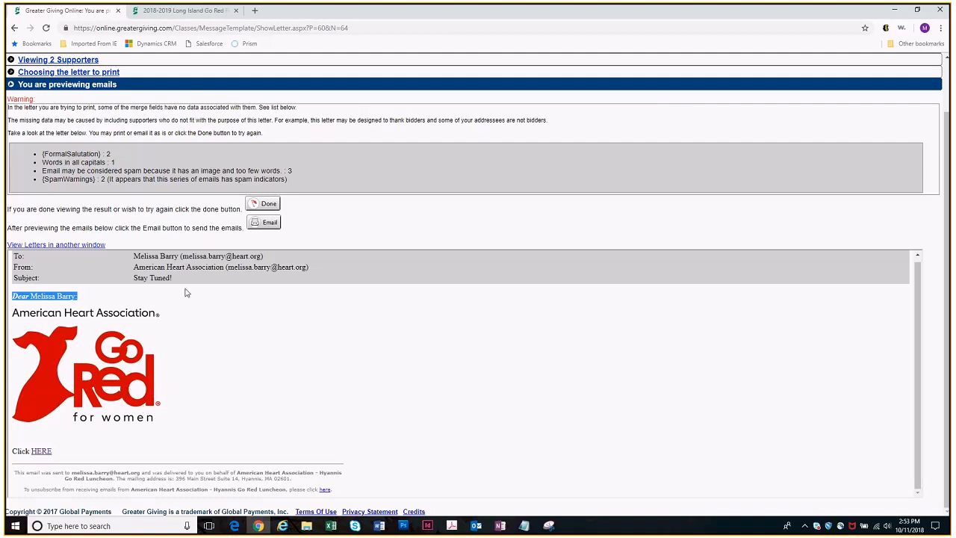
# Close the email preview, reopen the 2019 Survivor Speaker Announcement letter for editing and check the logo's context options
pyautogui.click(263, 204)
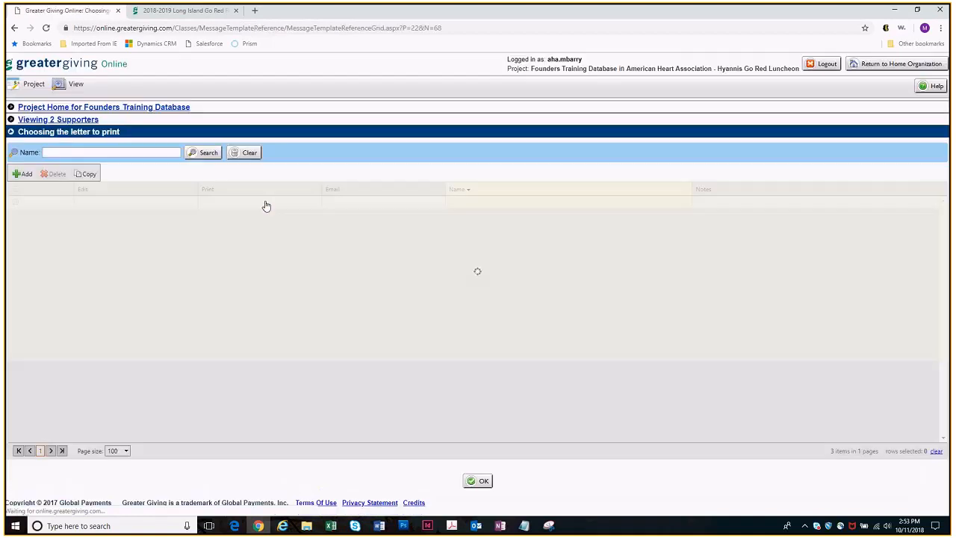
pyautogui.click(86, 228)
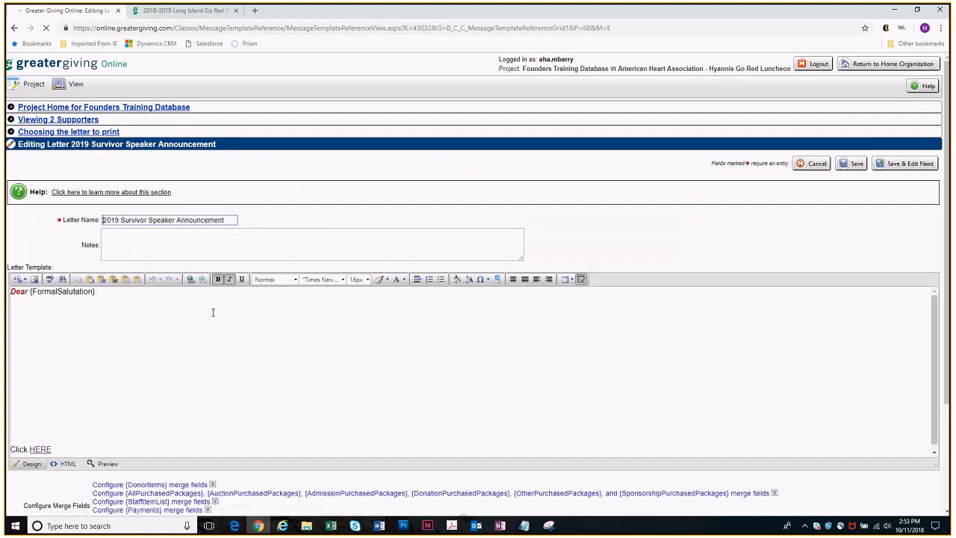
pyautogui.rightClick(105, 376)
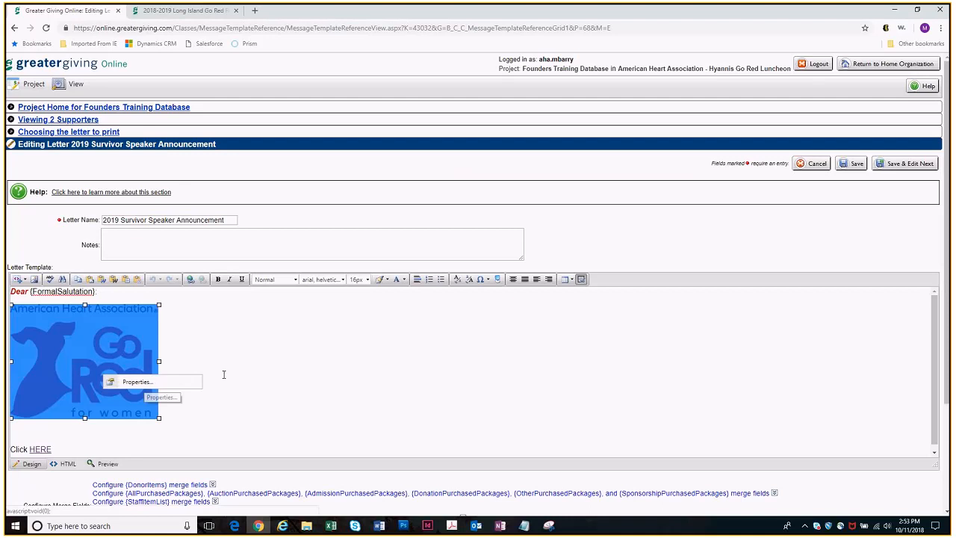
pyautogui.click(354, 395)
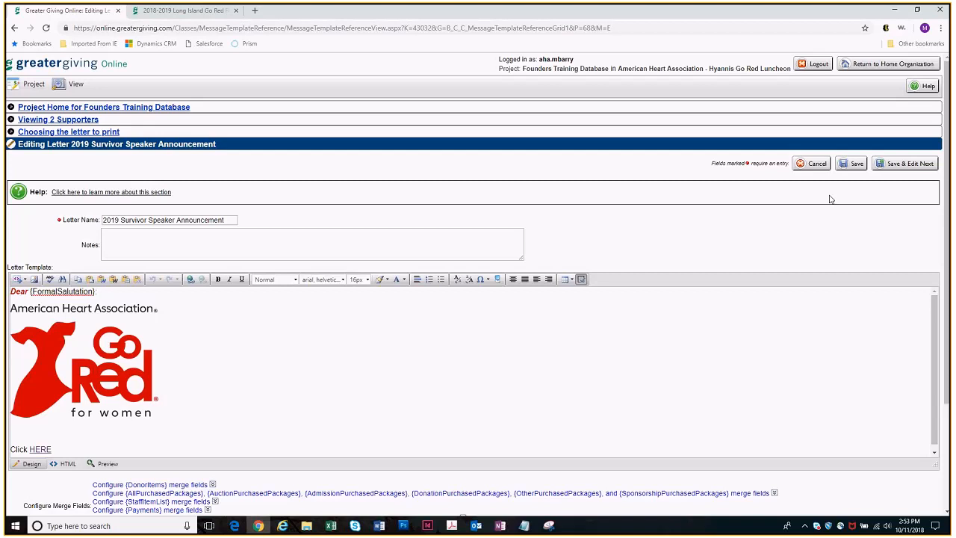
# Return to the supporters list, clear the name filter and list all supporters
pyautogui.click(84, 123)
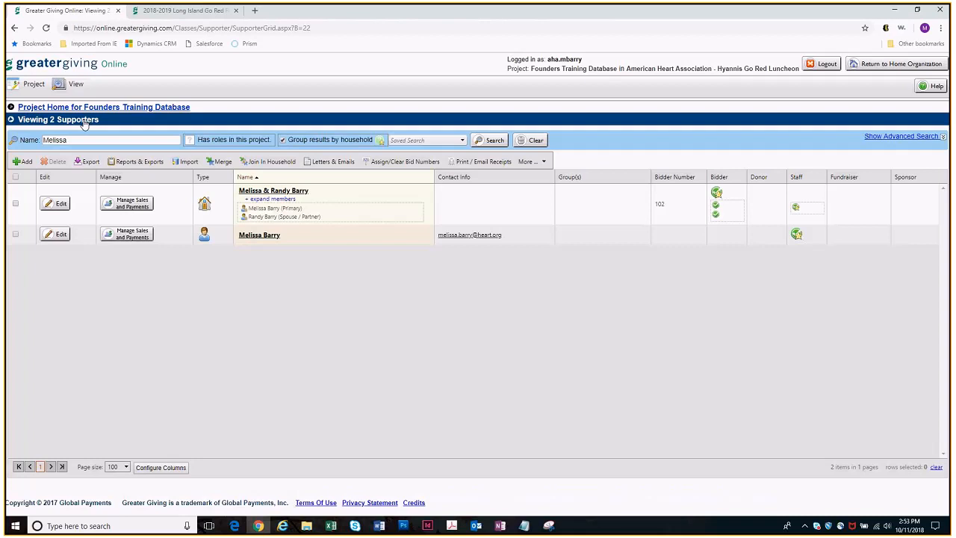
pyautogui.click(535, 140)
pyautogui.click(496, 141)
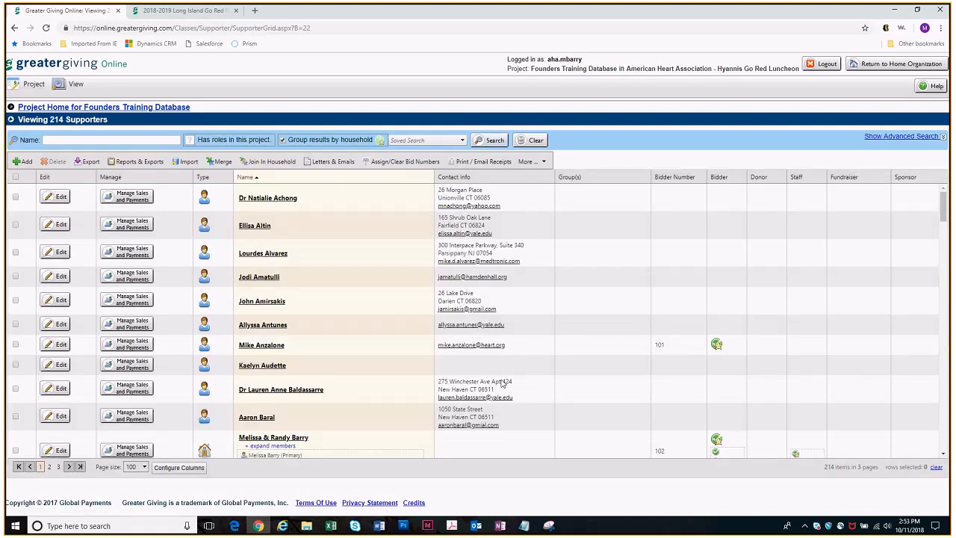
# Set the advanced supporter search to emails containing "@" and exclude supporters who opted out
pyautogui.click(897, 140)
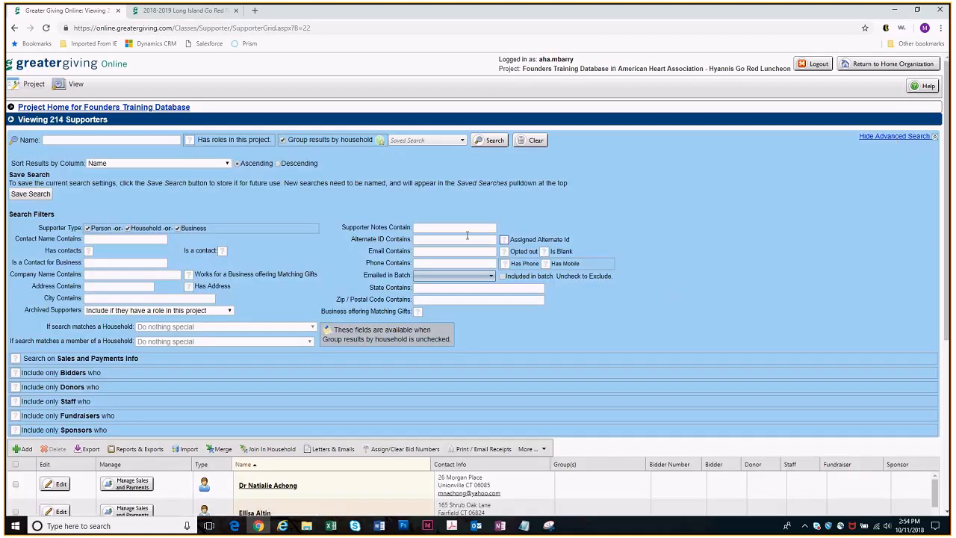
pyautogui.click(440, 252)
pyautogui.write('@')
pyautogui.click(504, 251)
# Examine the committee choices of the staff-only filter and turn that filter off again
pyautogui.click(15, 401)
pyautogui.scroll(-1, 256, 388)
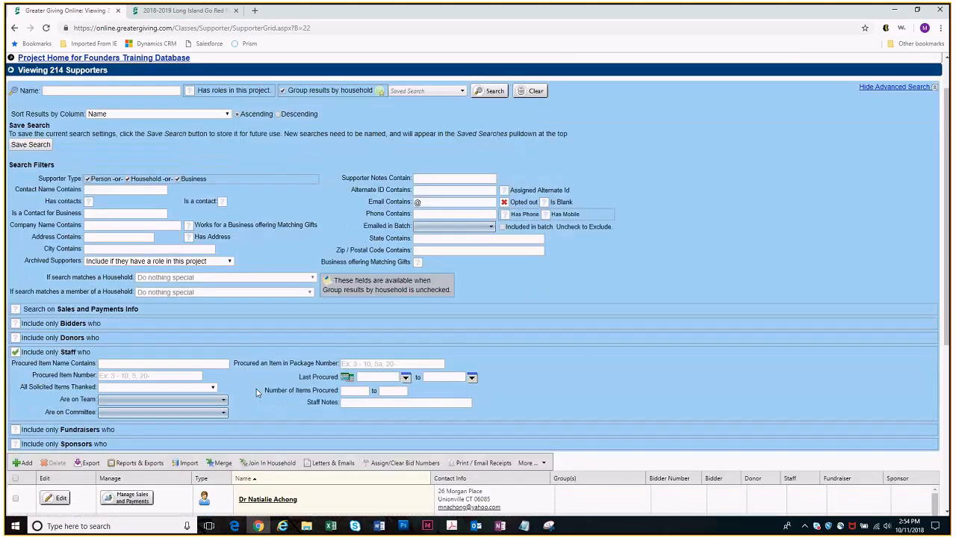
pyautogui.click(192, 413)
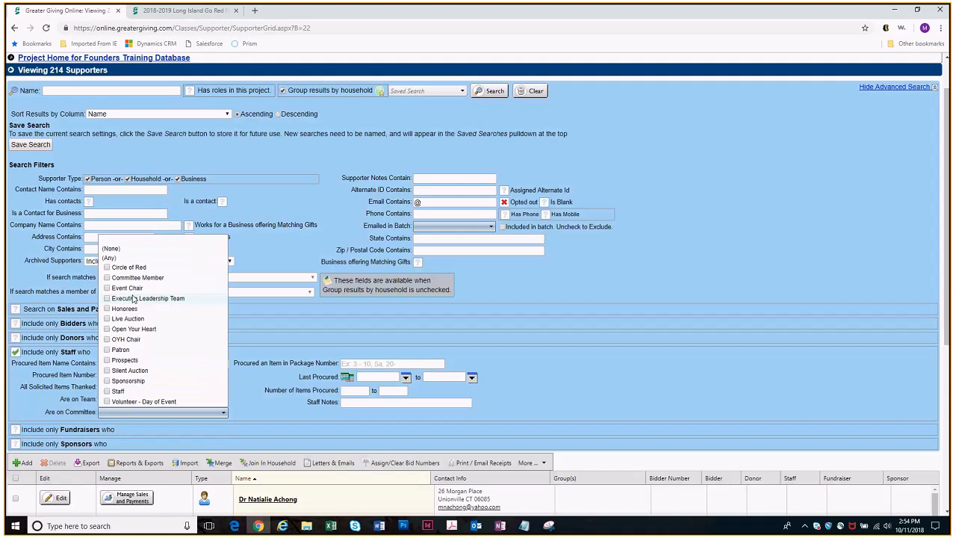
pyautogui.click(607, 325)
pyautogui.click(15, 352)
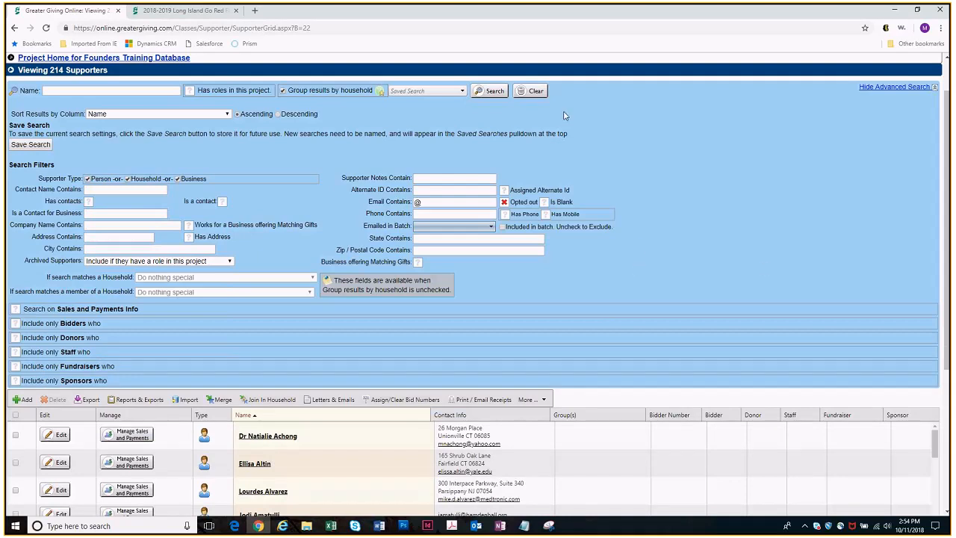
# Run the supporter search, hide the advanced search and open the letters and emails list for the results
pyautogui.click(498, 90)
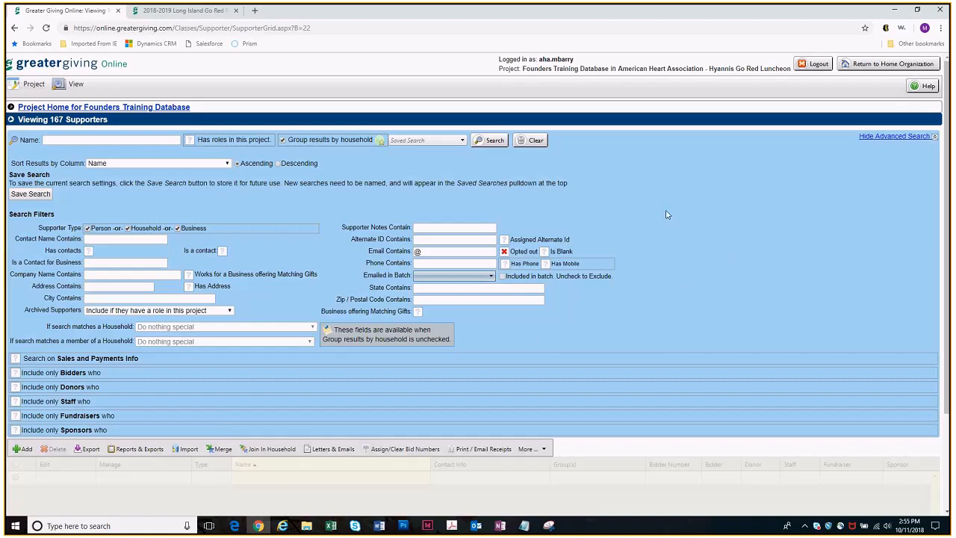
pyautogui.click(320, 451)
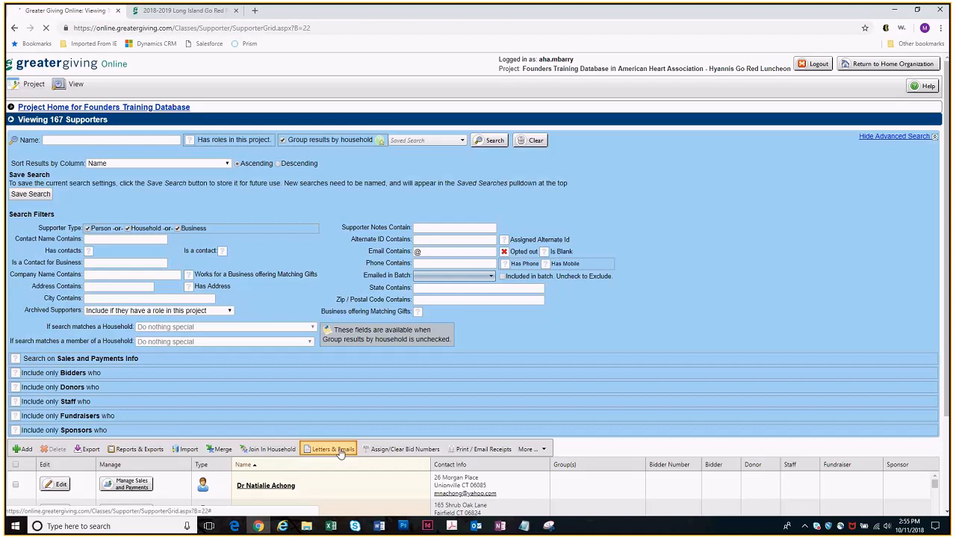
pyautogui.click(934, 142)
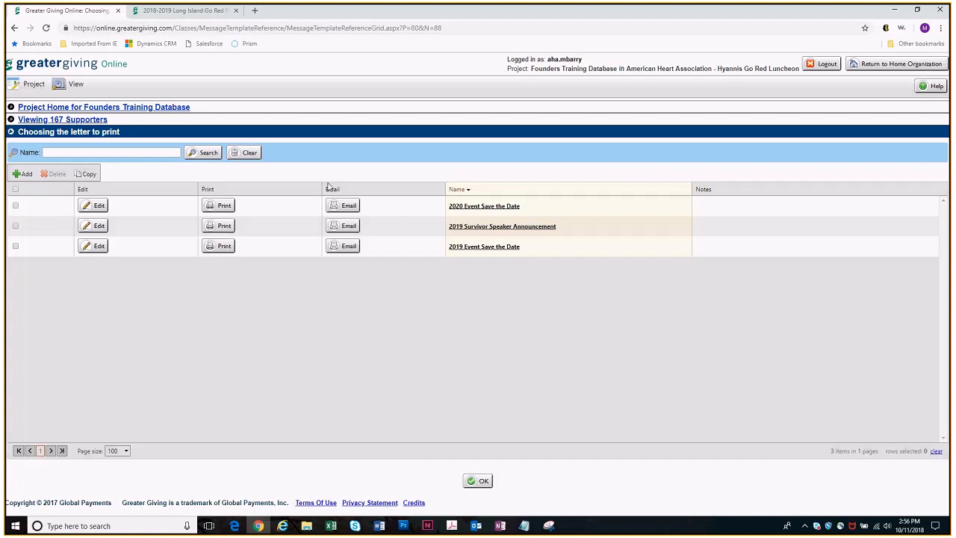
# Prepare the 2019 Survivor Speaker Announcement letter for emailing with the subject "TEST" and generate the email preview
pyautogui.click(353, 232)
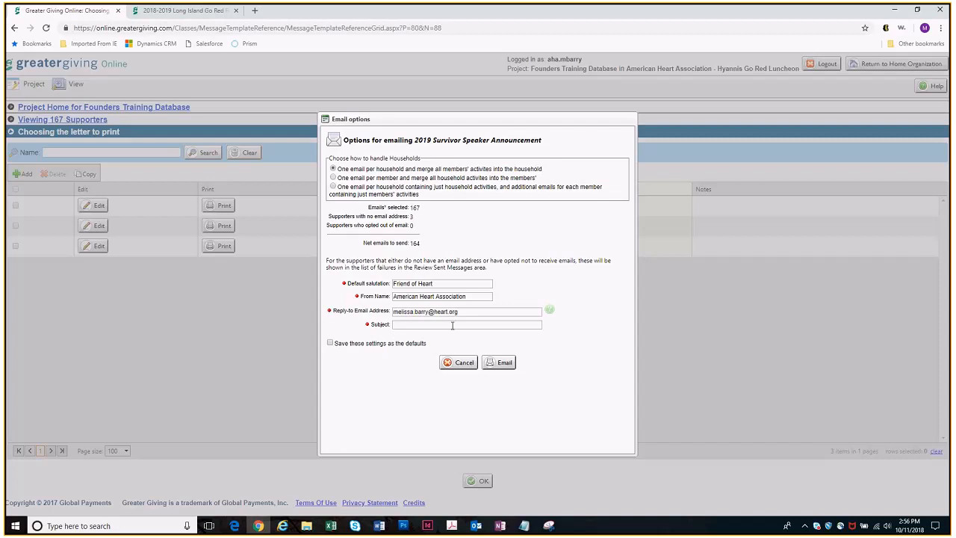
pyautogui.click(413, 324)
pyautogui.write('TEST')
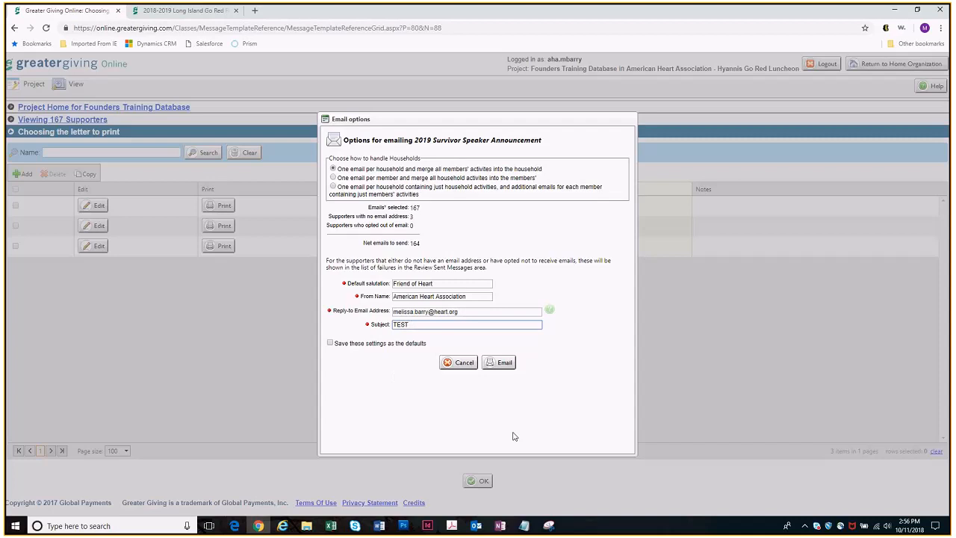
pyautogui.click(504, 363)
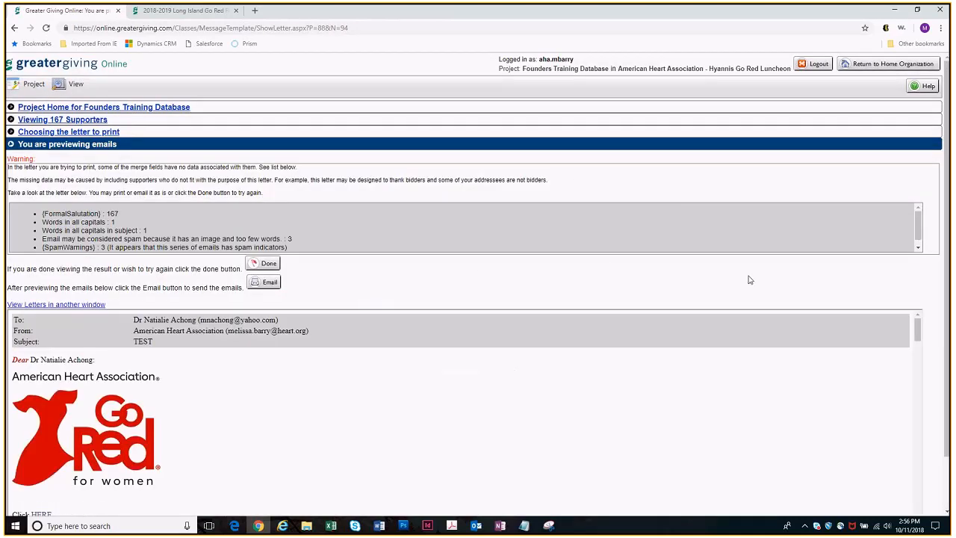
# Examine the merge warnings and the previewed emails for several recipients, checking each personalized greeting
pyautogui.scroll(-1, 584, 240)
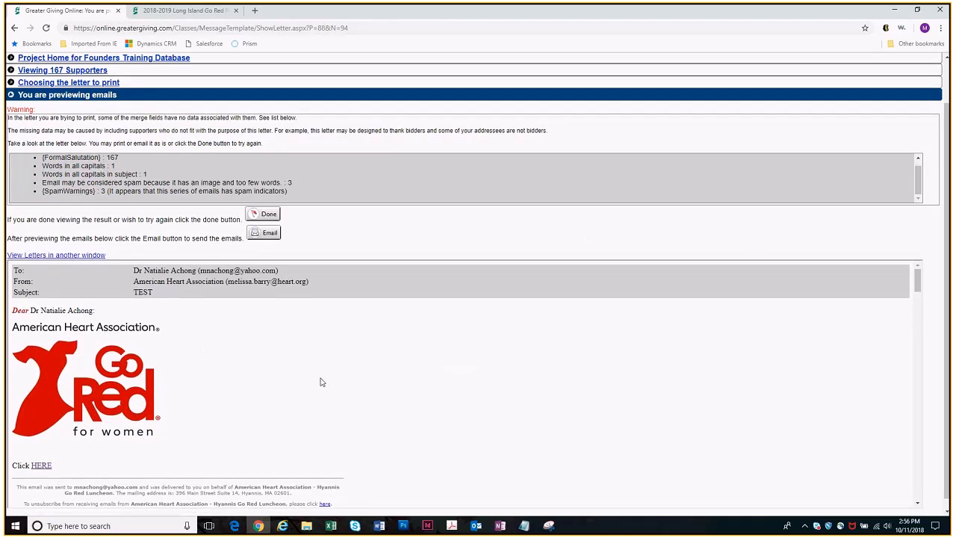
pyautogui.scroll(-3, 444, 397)
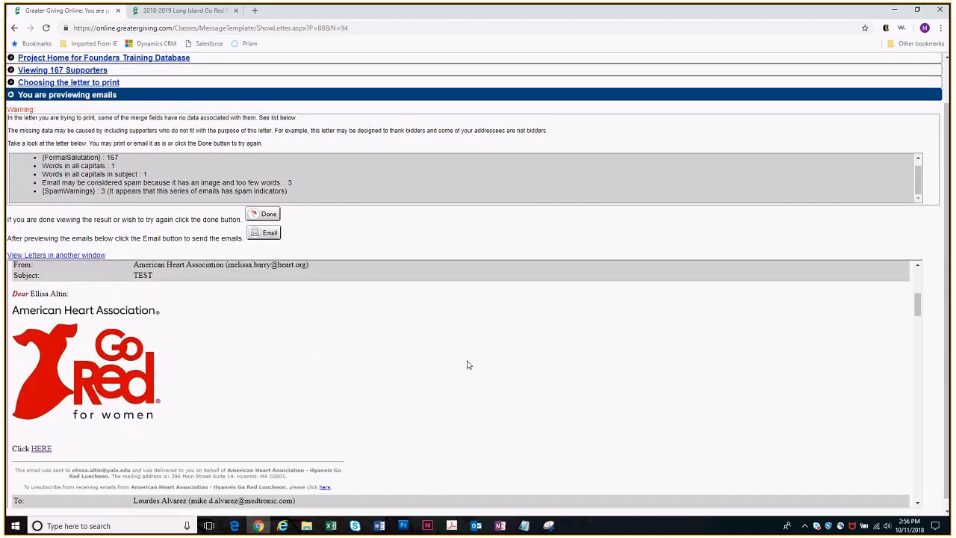
pyautogui.scroll(-10, 468, 364)
pyautogui.scroll(-5, 468, 364)
pyautogui.scroll(-2, 466, 373)
pyautogui.scroll(5, 466, 374)
pyautogui.scroll(3, 466, 373)
pyautogui.scroll(3, 466, 373)
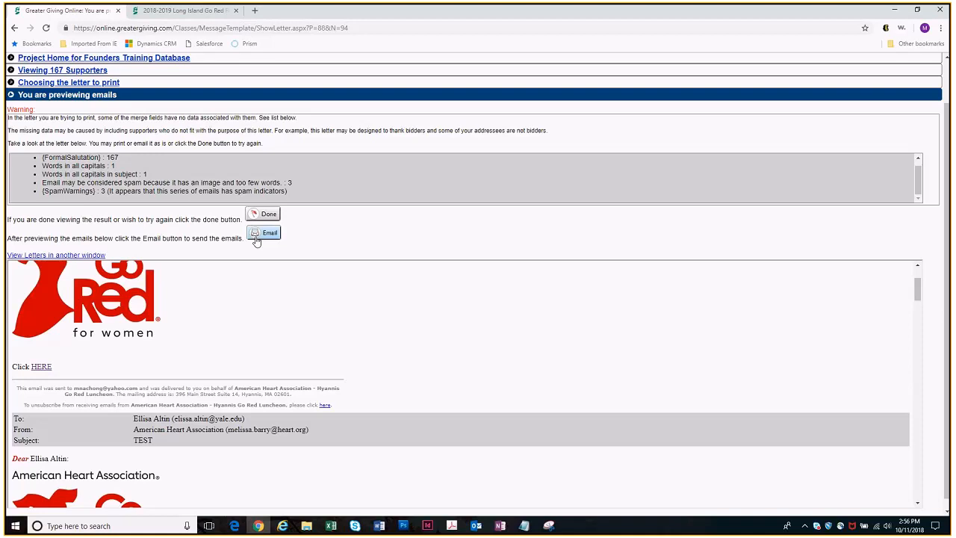
pyautogui.scroll(1, 523, 235)
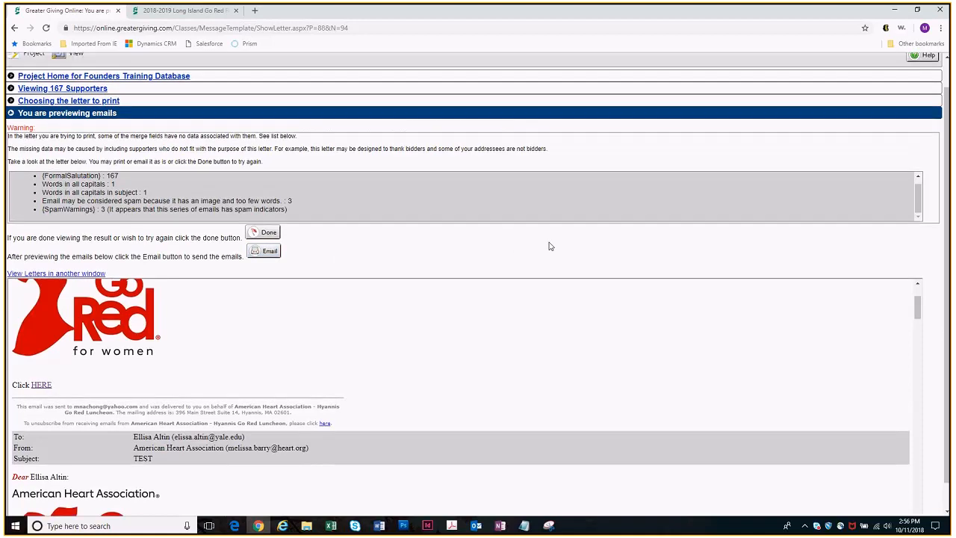
pyautogui.scroll(1, 550, 246)
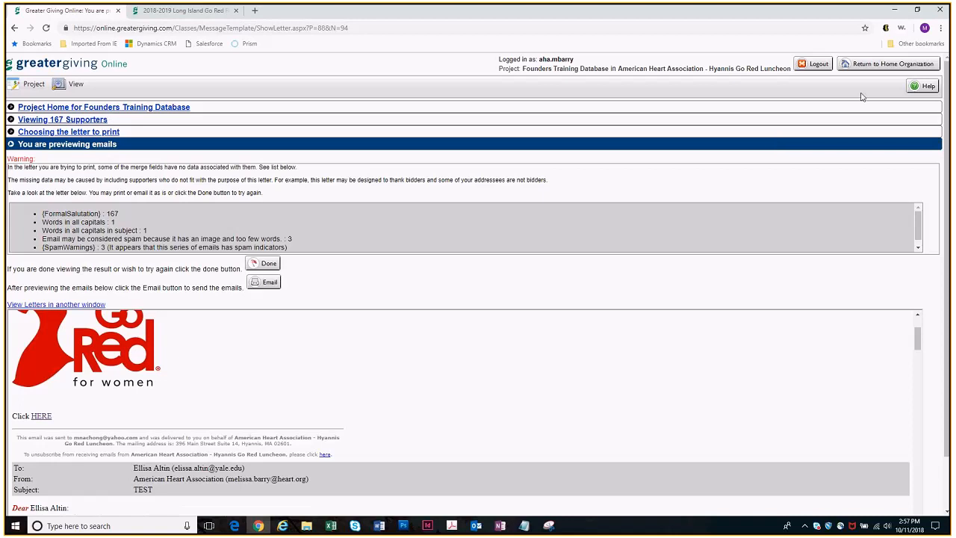
# Return to the home organization and switch to the 2018-2019 New York Go Red For Women project under American Heart Association - New York Go Red Luncheon
pyautogui.click(864, 68)
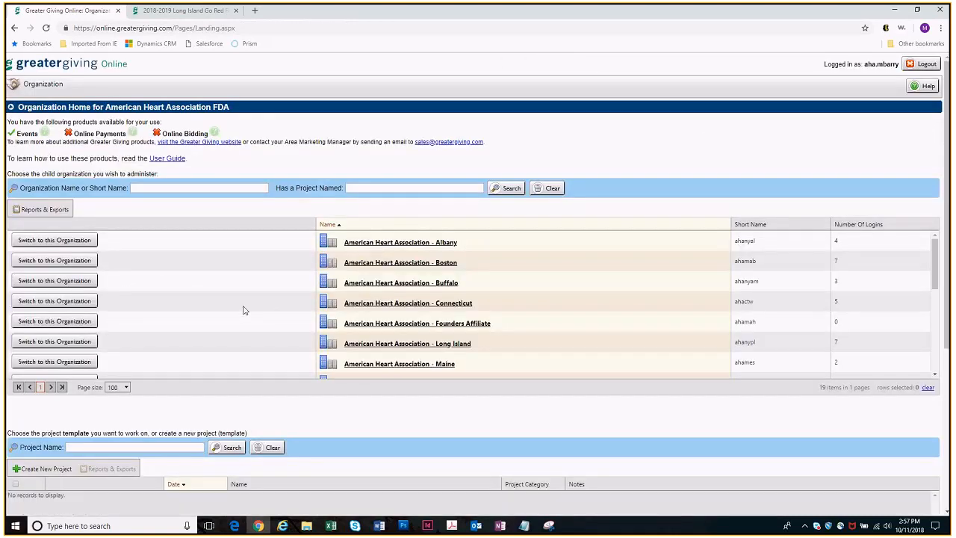
pyautogui.scroll(-2, 250, 306)
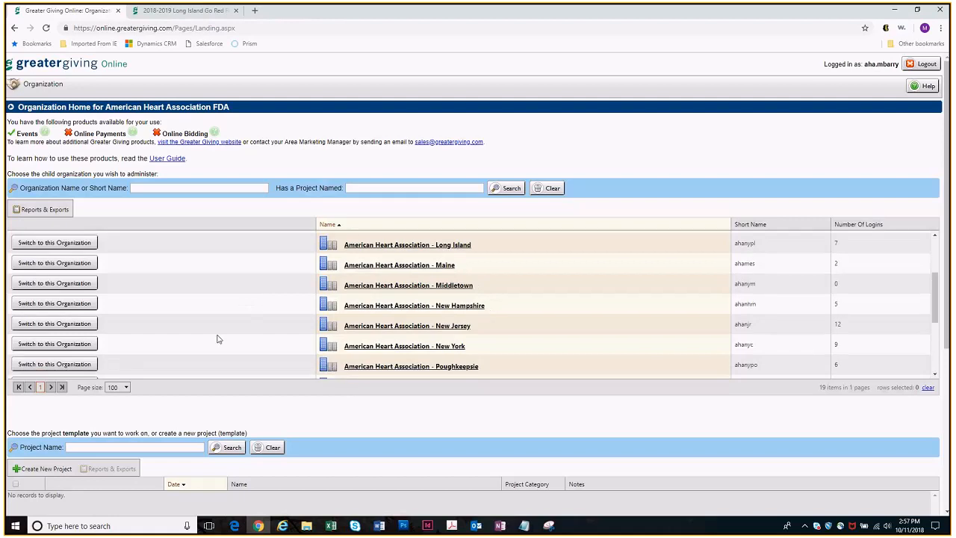
pyautogui.click(79, 345)
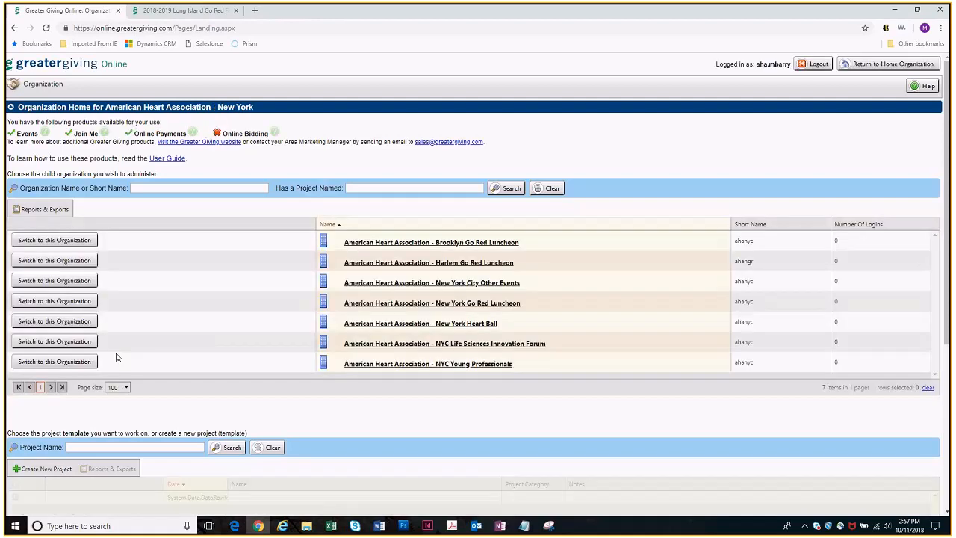
pyautogui.click(61, 300)
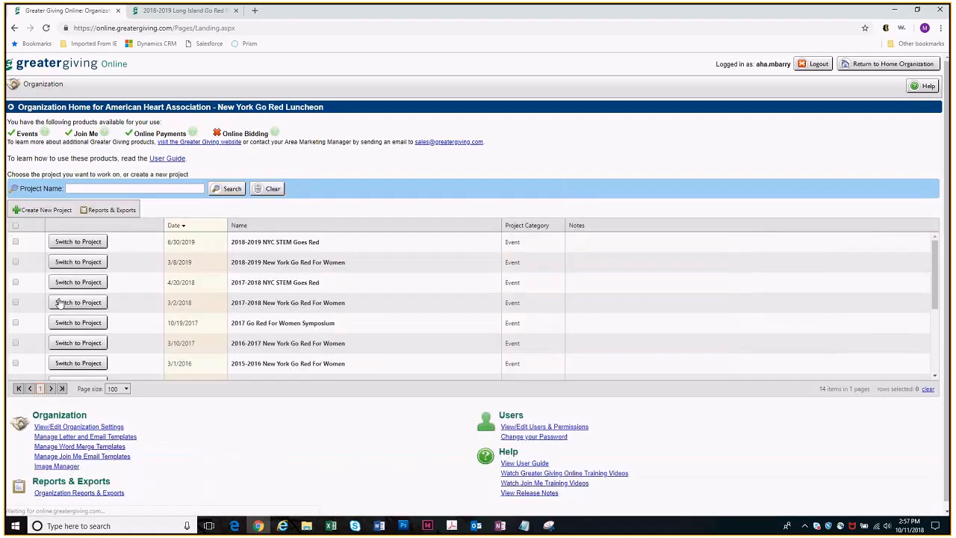
pyautogui.click(74, 262)
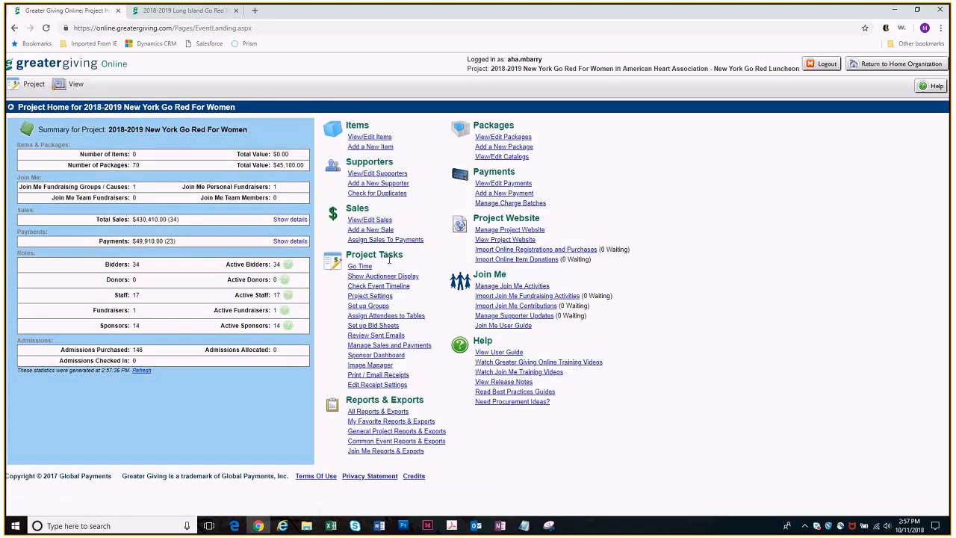
# Review the failed recipients of the 2019 Stroke Awards email batch sent 10/10/2018 9:44 AM and return to the sent letters
pyautogui.click(381, 340)
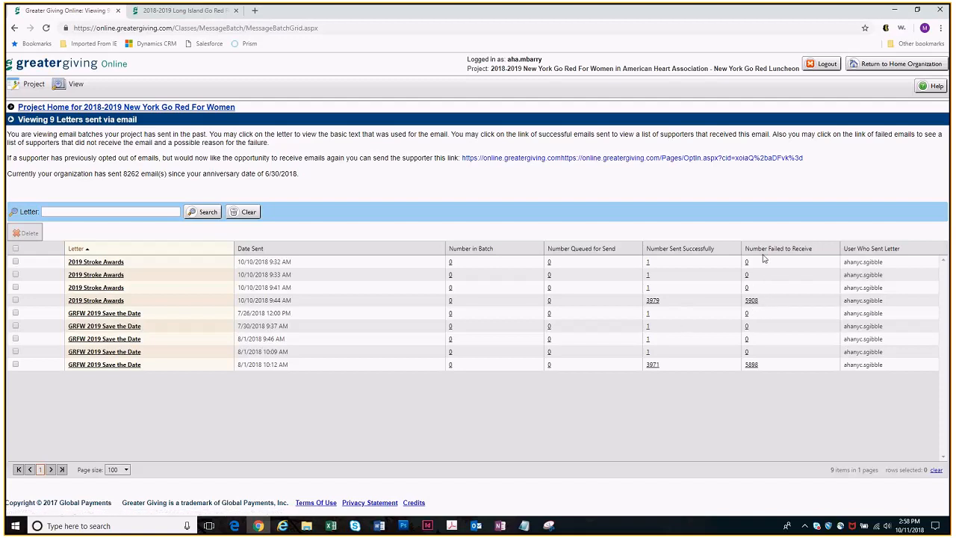
pyautogui.click(752, 302)
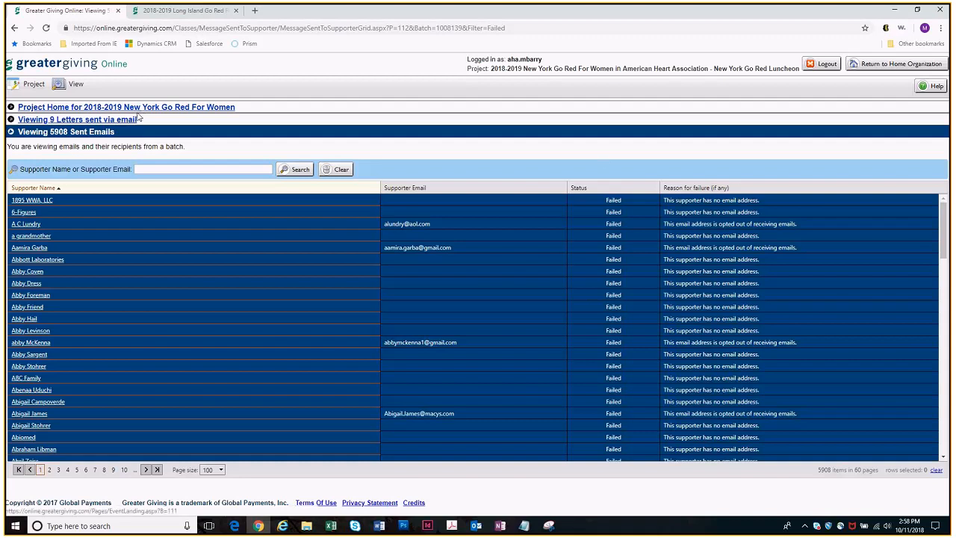
pyautogui.click(94, 122)
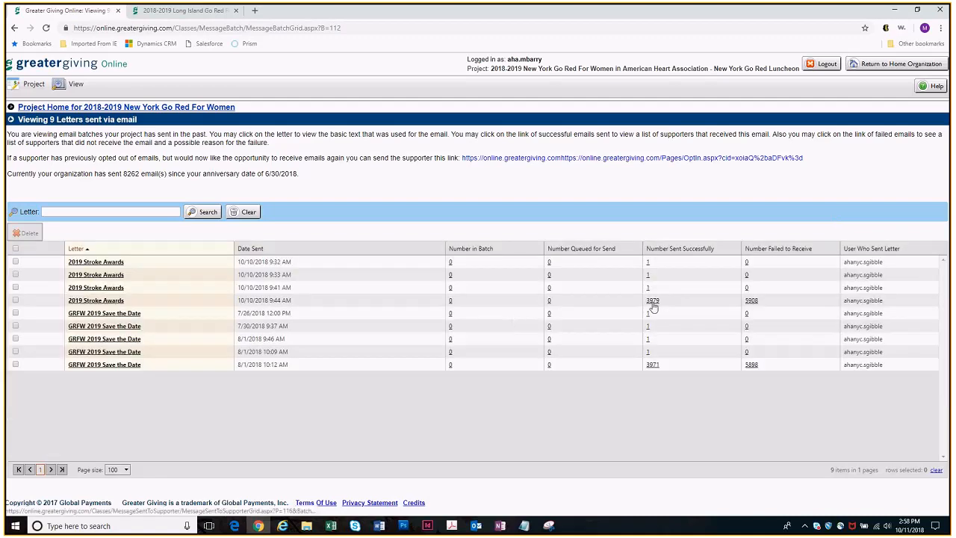
# Review the successful recipients of the 2019 Stroke Awards batch sent at 9:44 AM and return to the project home
pyautogui.click(652, 302)
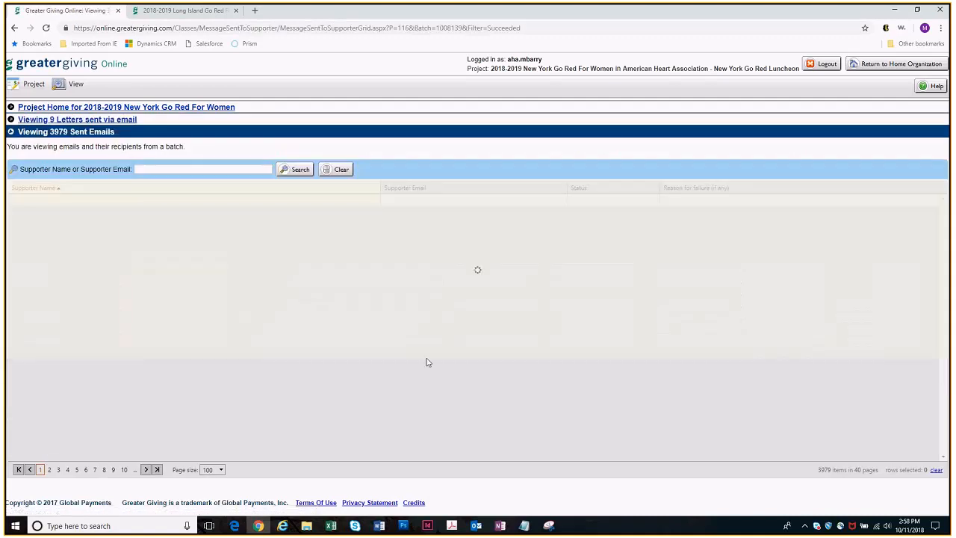
pyautogui.scroll(-4, 368, 333)
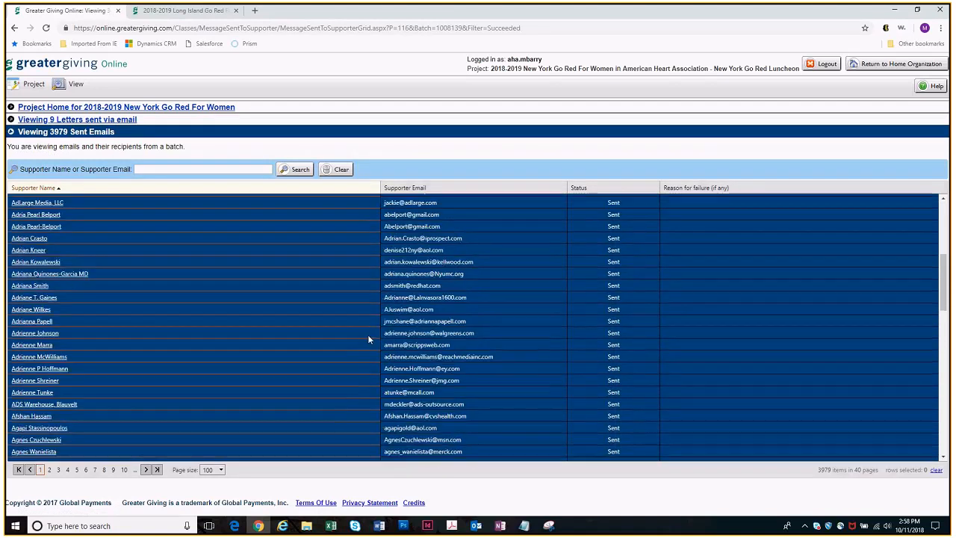
pyautogui.scroll(-10, 370, 337)
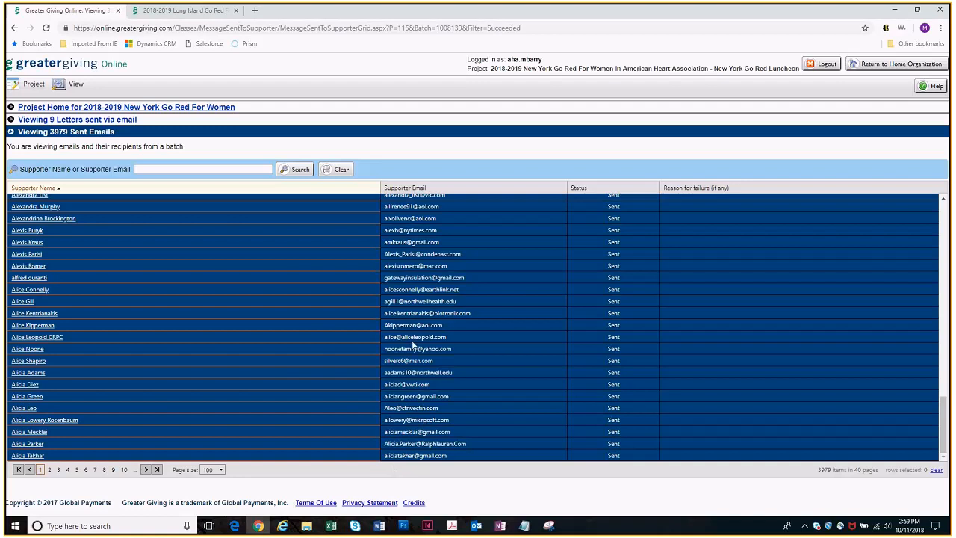
pyautogui.click(153, 107)
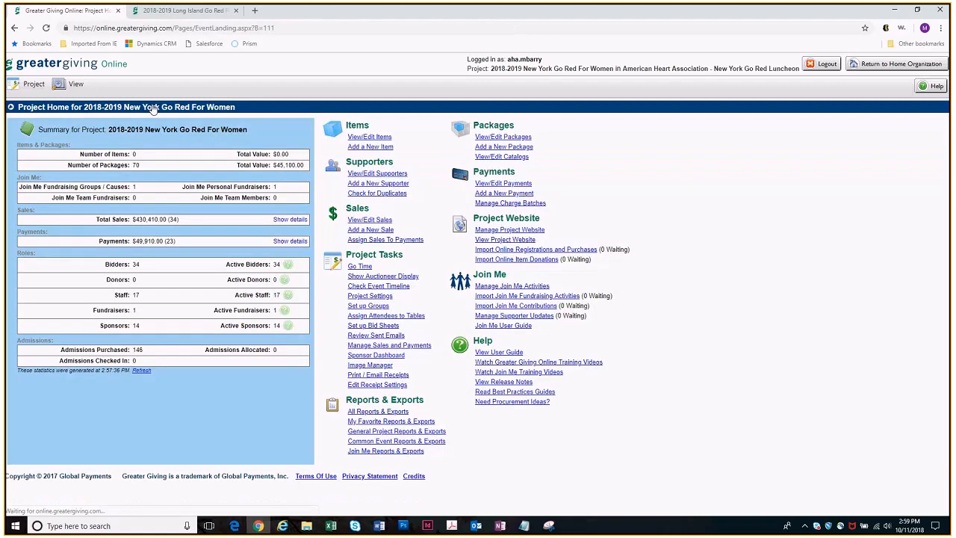